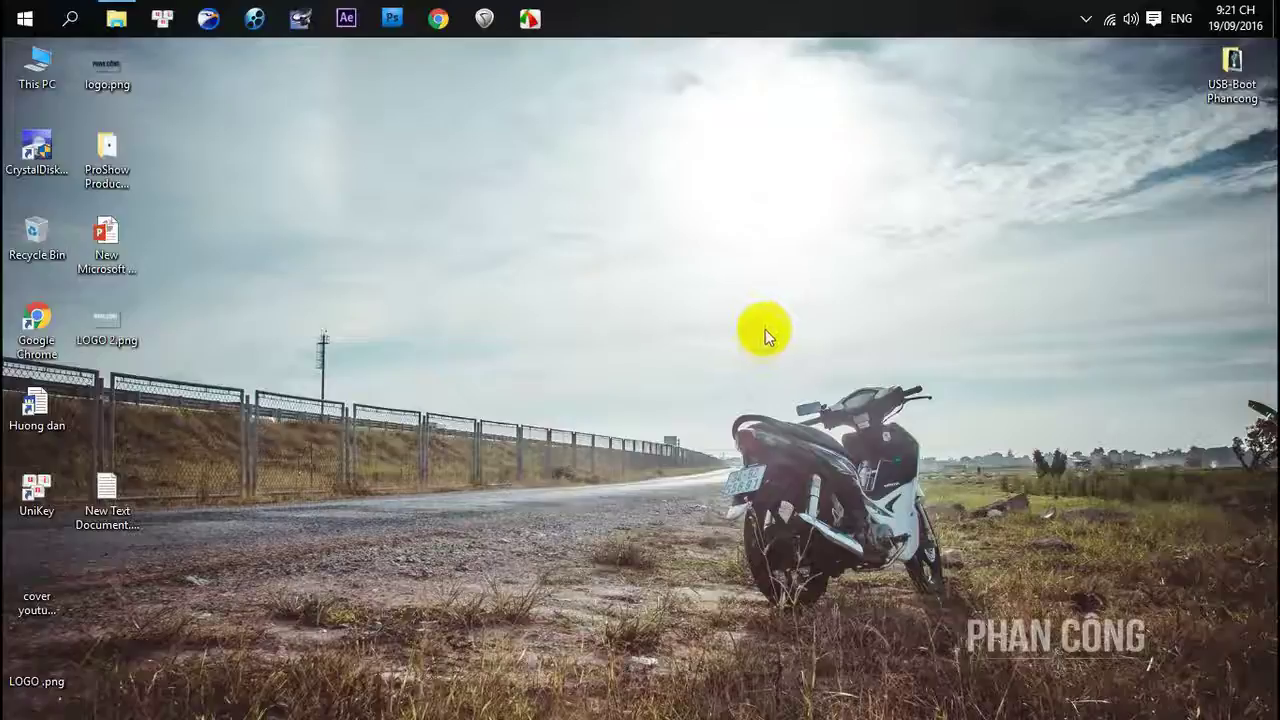
# Step: Check the contents of USB drive F: through This PC, return to the drive list and close the window
pyautogui.doubleClick(37, 65)
pyautogui.scroll(-2, 760, 480)
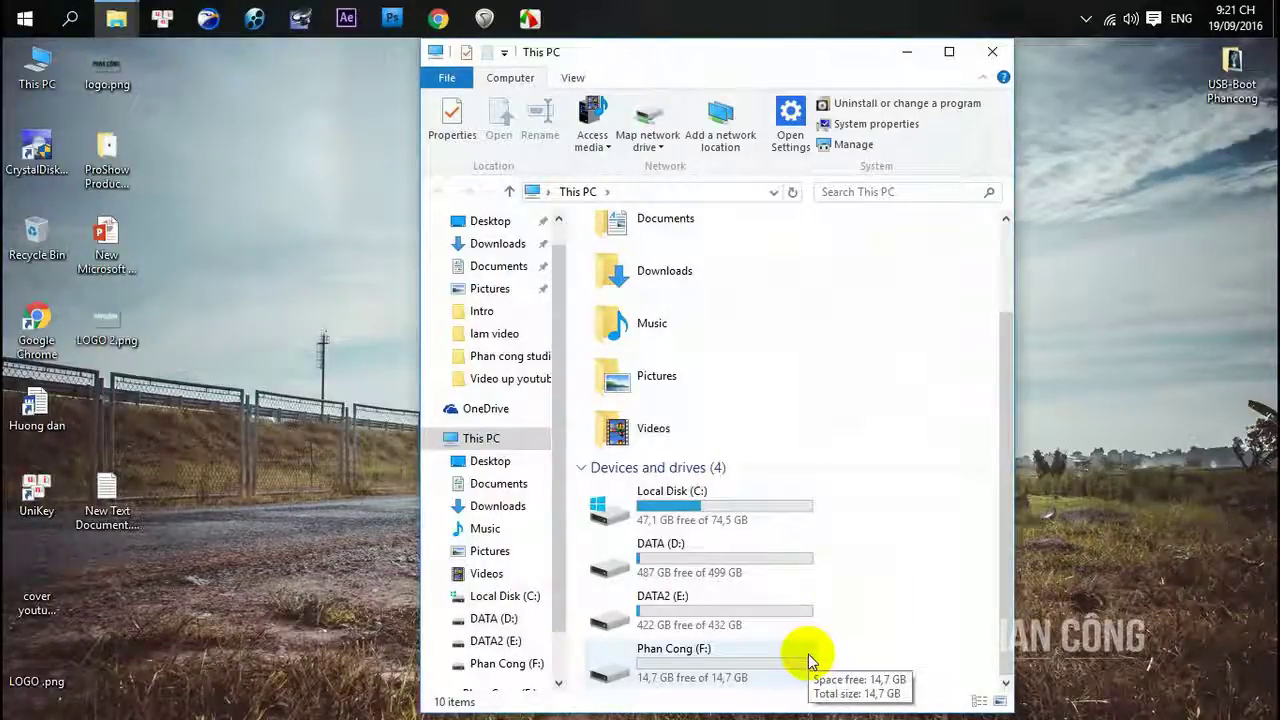
pyautogui.doubleClick(670, 668)
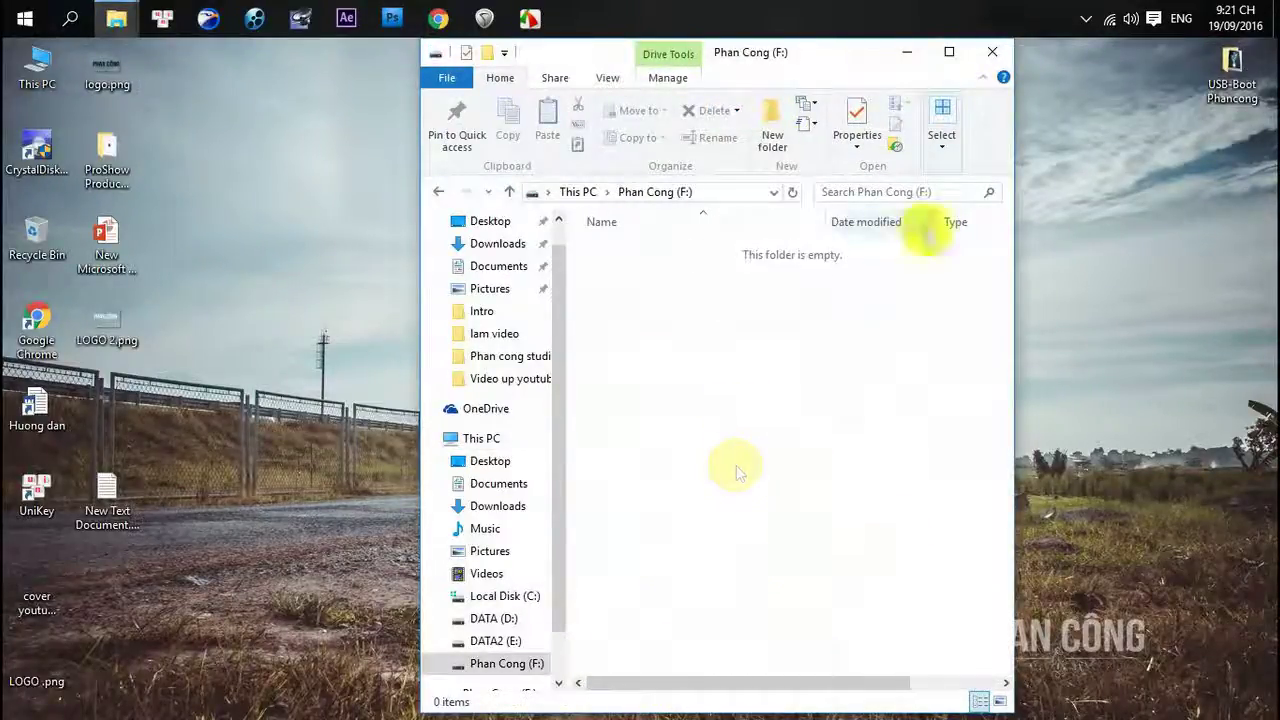
pyautogui.click(490, 438)
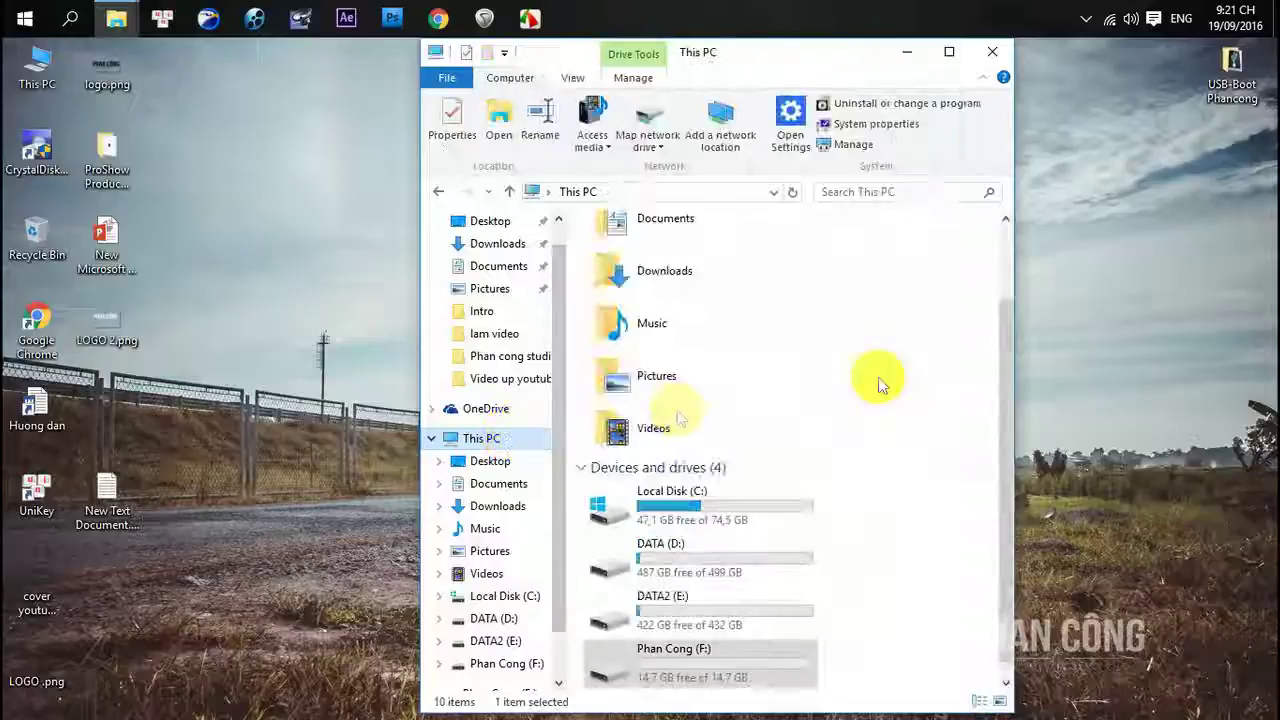
pyautogui.click(995, 55)
# Step: Look through the USB-Boot folder on the desktop and minimize its window
pyautogui.doubleClick(1232, 75)
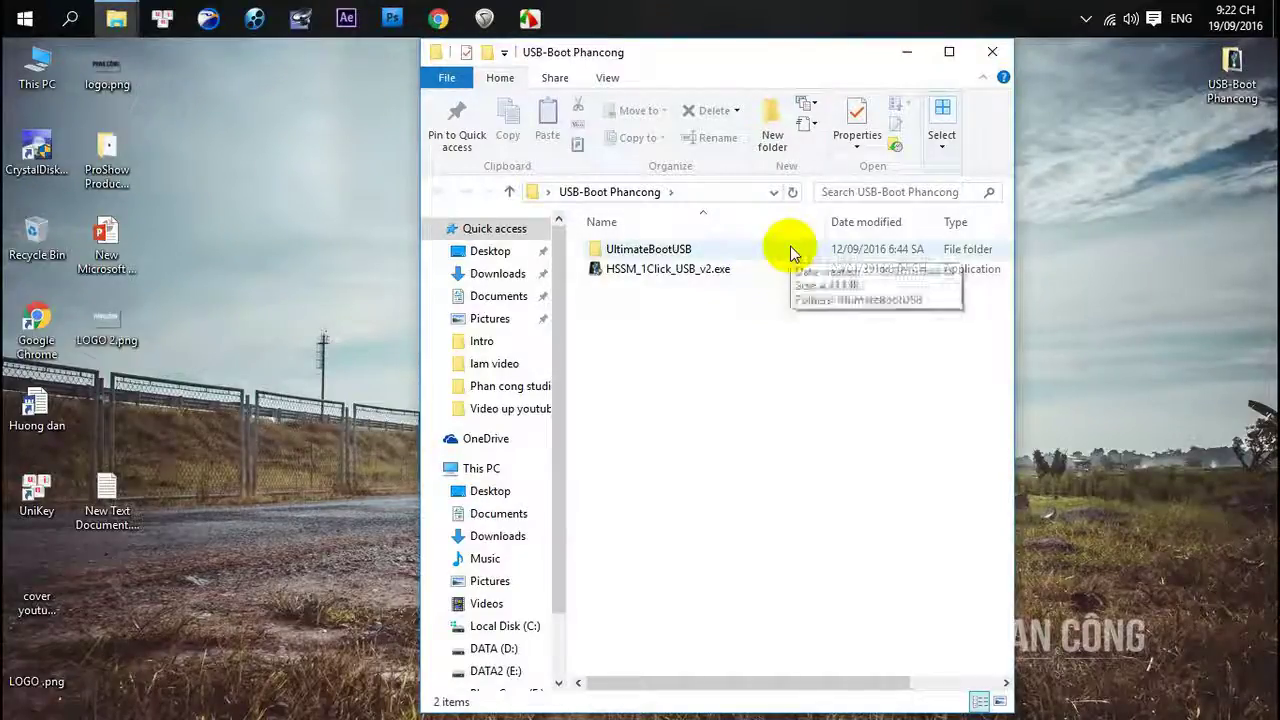
pyautogui.click(679, 256)
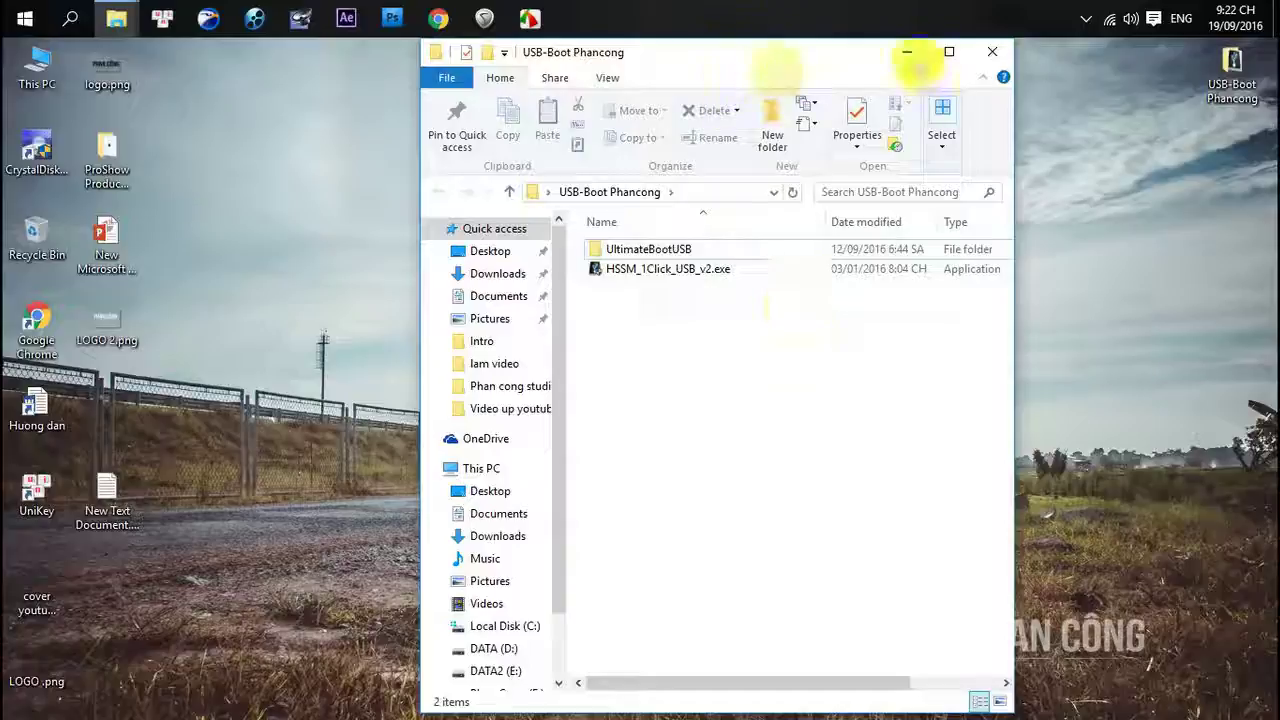
pyautogui.click(907, 52)
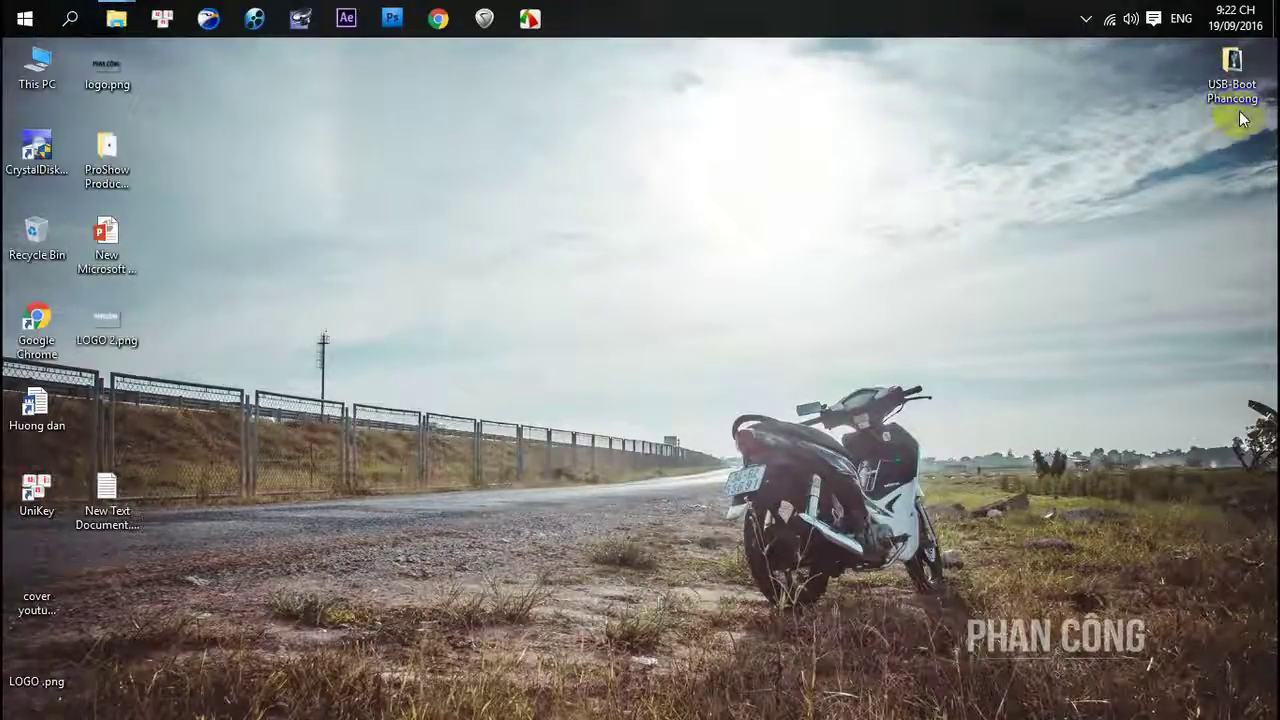
# Step: Run HSSM_1Click_USB_v2.exe from the USB-Boot folder as administrator and minimize the folder window
pyautogui.moveTo(116, 18)
pyautogui.click(161, 135)
pyautogui.click(684, 274)
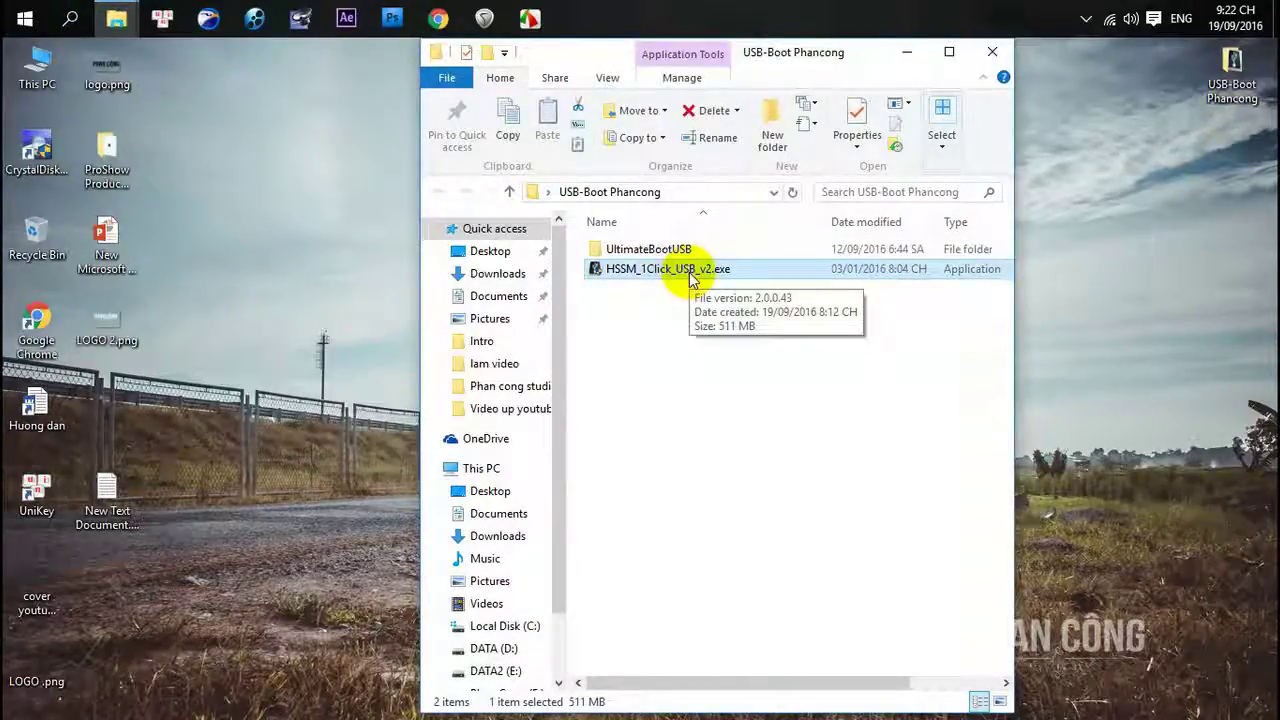
pyautogui.rightClick(688, 274)
pyautogui.click(750, 310)
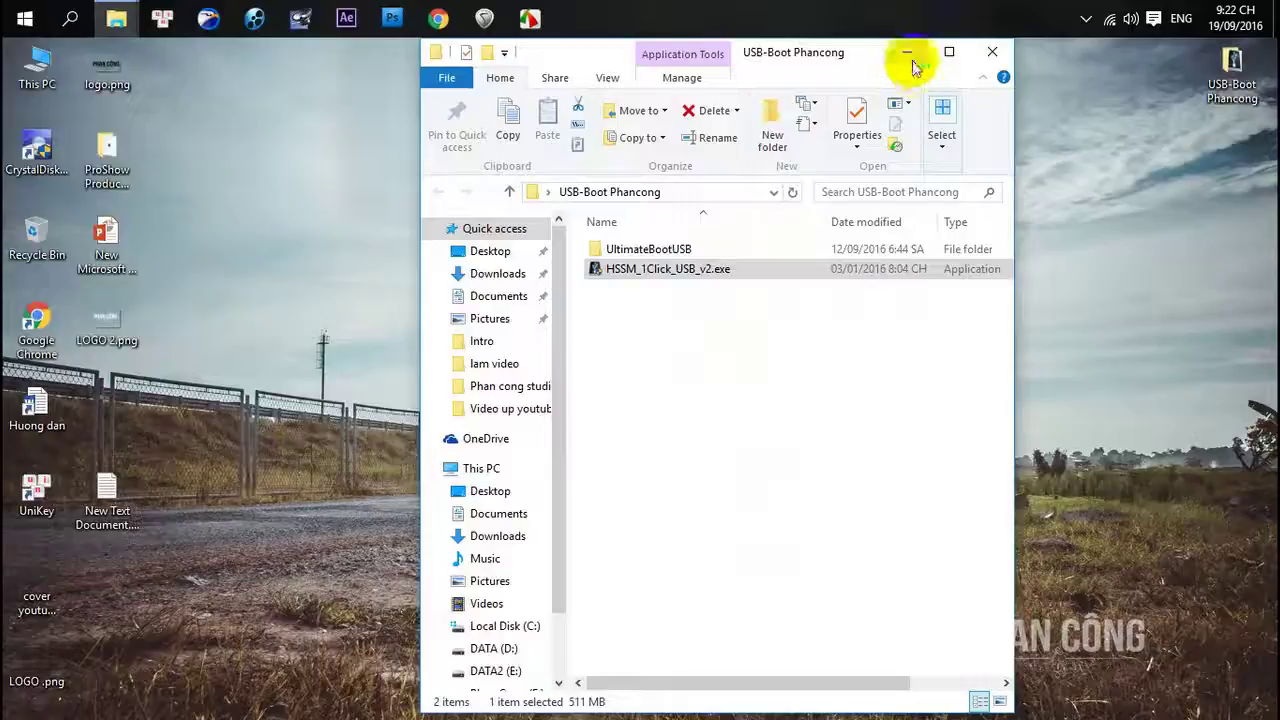
pyautogui.click(910, 54)
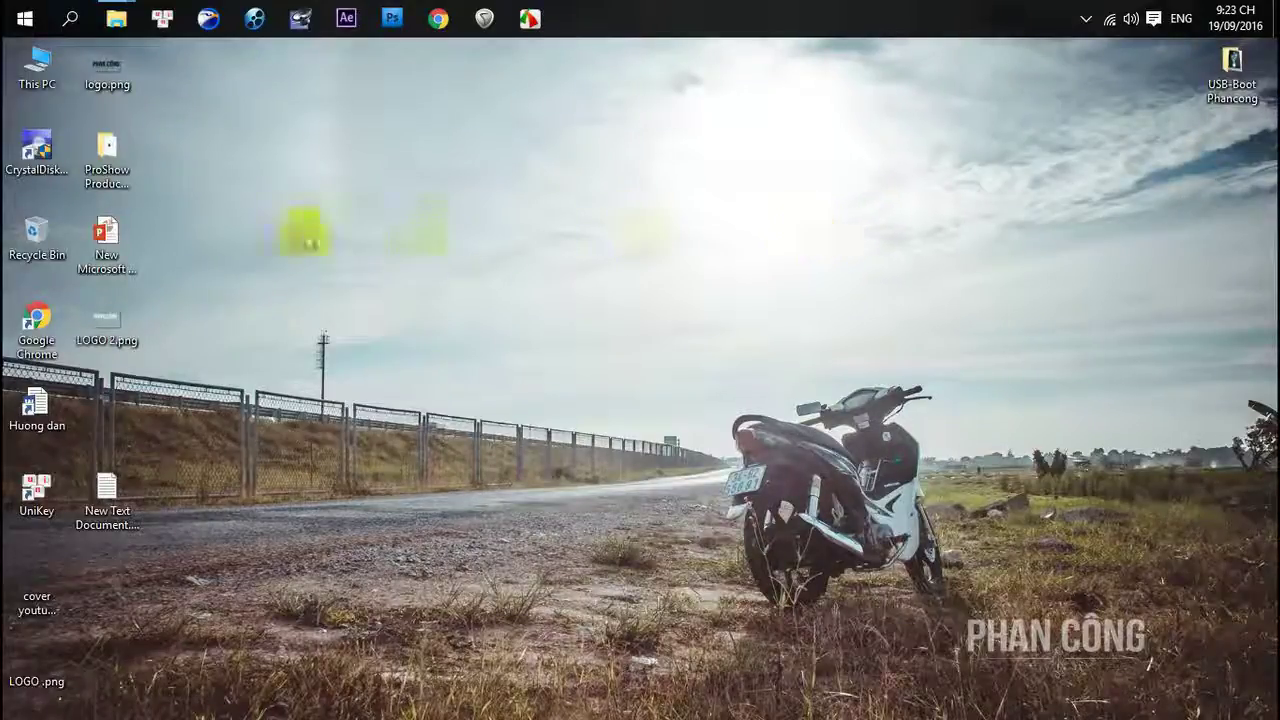
# Step: Open the system properties of This PC, examine the processor, memory and system type, and minimize the window
pyautogui.rightClick(37, 70)
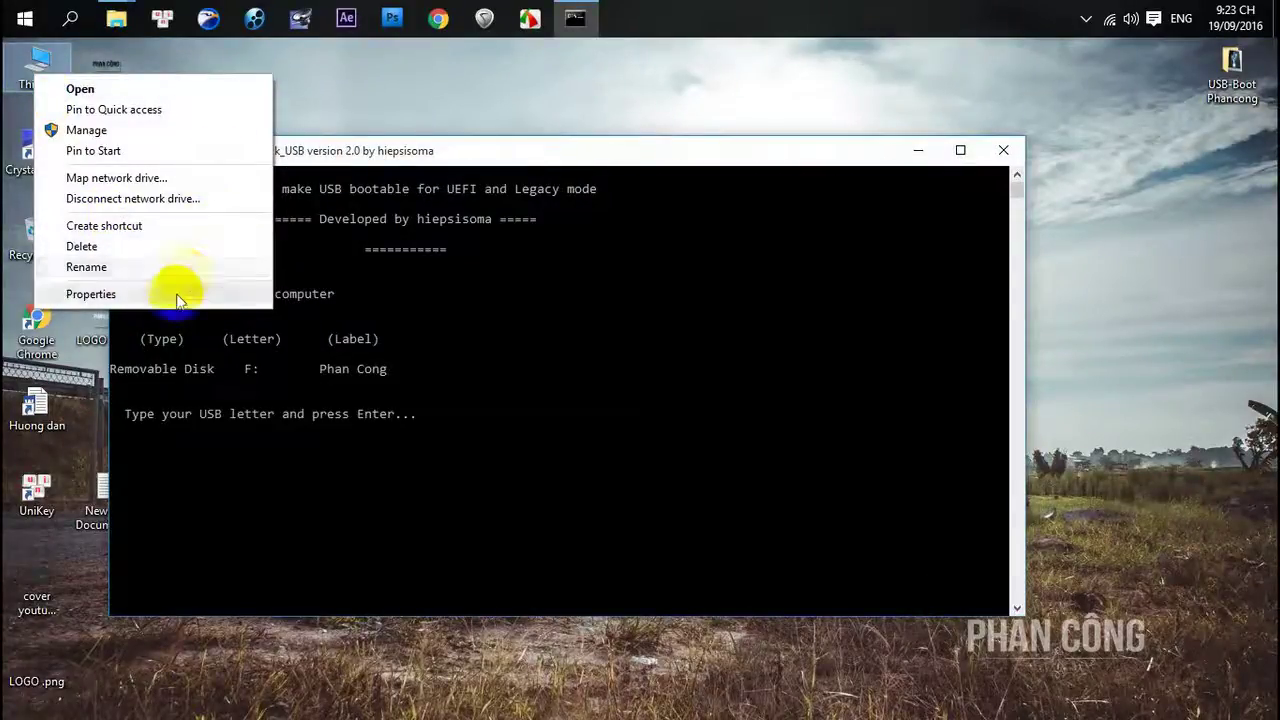
pyautogui.click(300, 262)
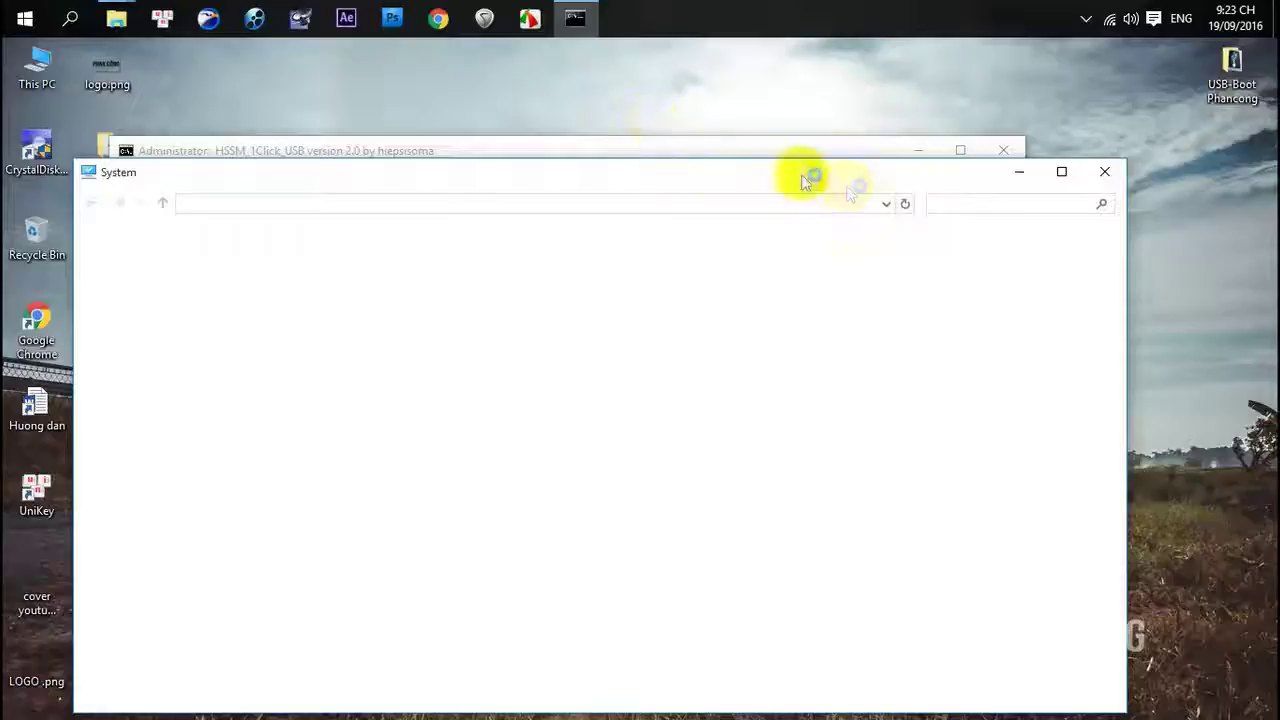
pyautogui.doubleClick(852, 176)
pyautogui.doubleClick(886, 60)
pyautogui.moveTo(788, 178); pyautogui.dragTo(1014, 86)
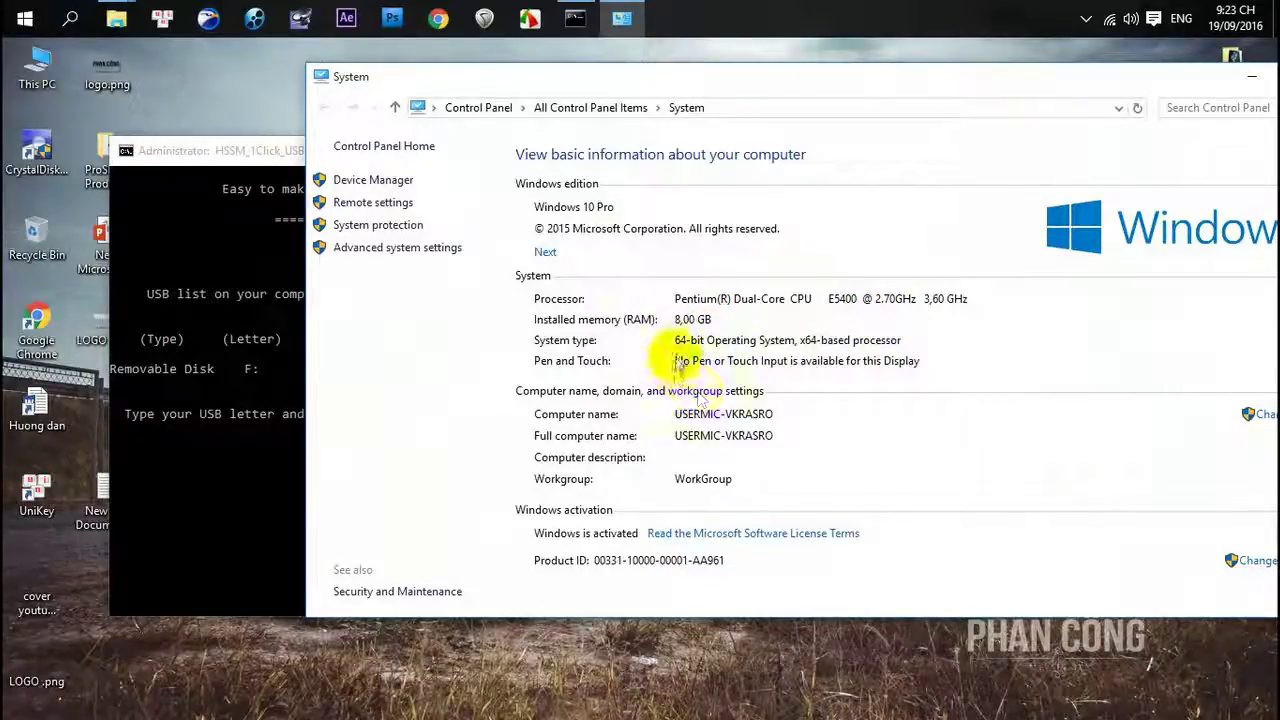
pyautogui.click(1251, 76)
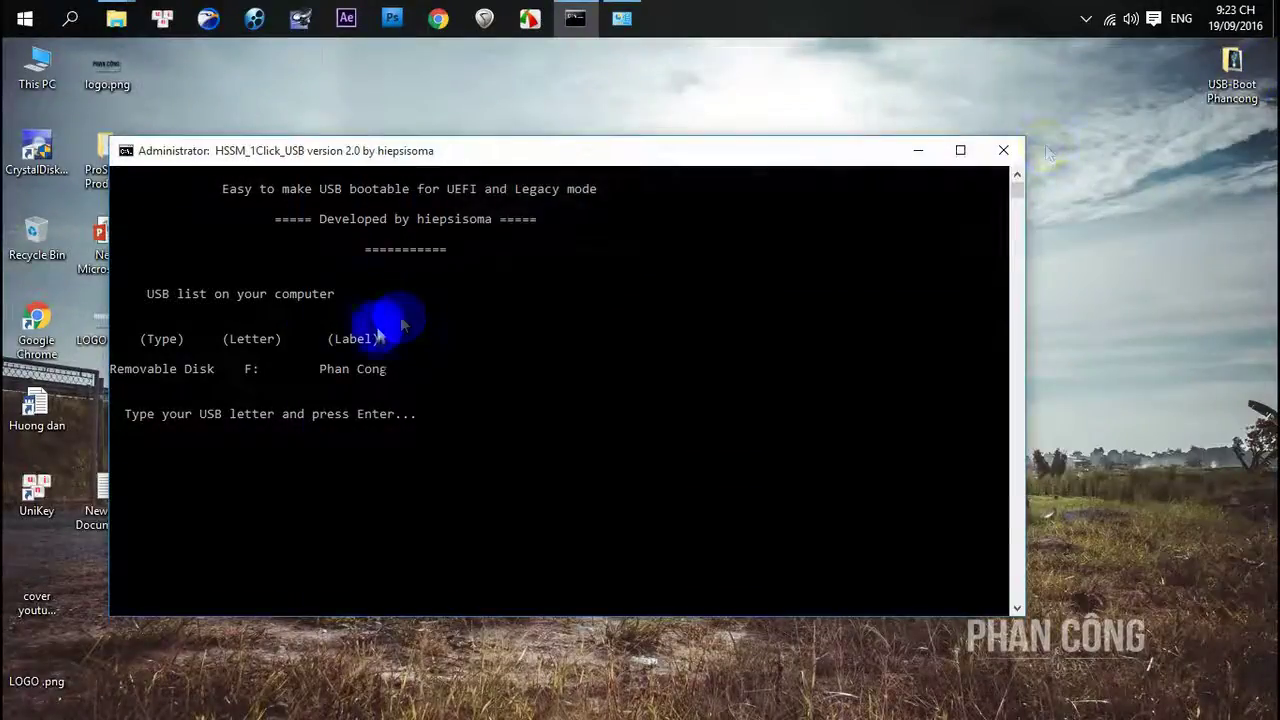
# Step: Give F as the USB letter in HSSM_1Click_USB and choose option 1 (NTFS) as the file system format
pyautogui.moveTo(487, 151); pyautogui.dragTo(584, 97)
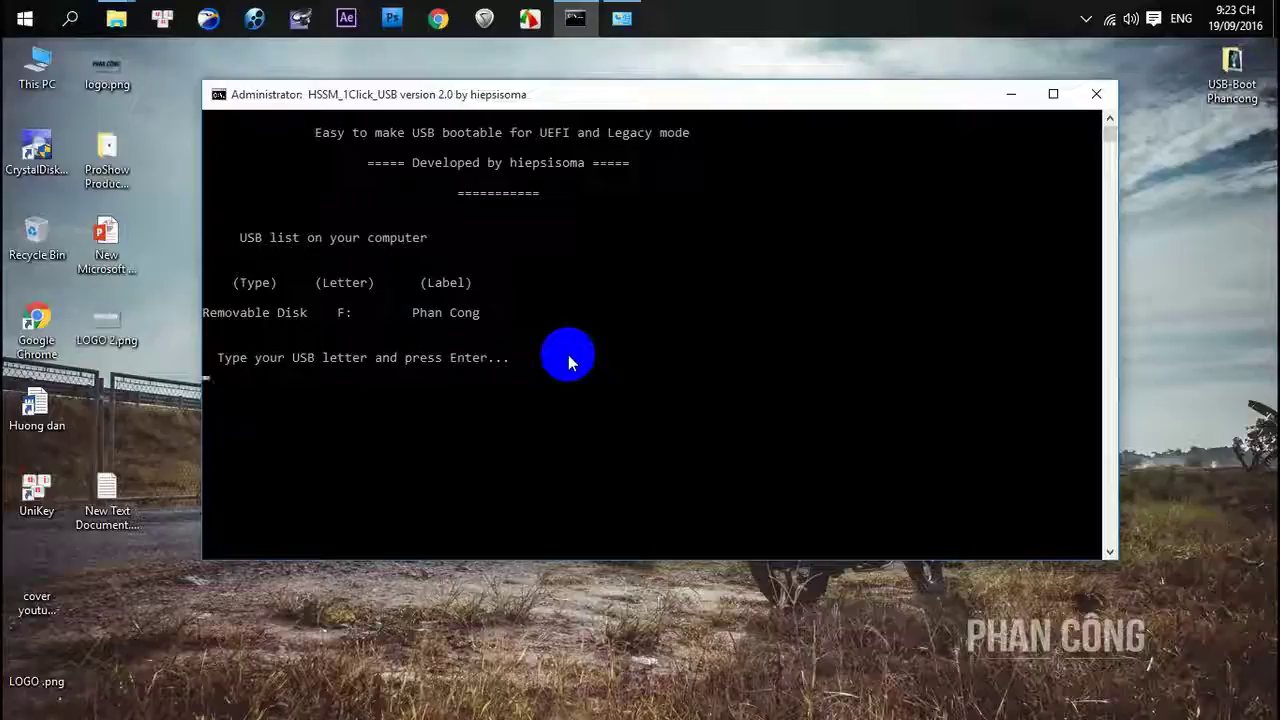
pyautogui.write('F')
pyautogui.press('Return')
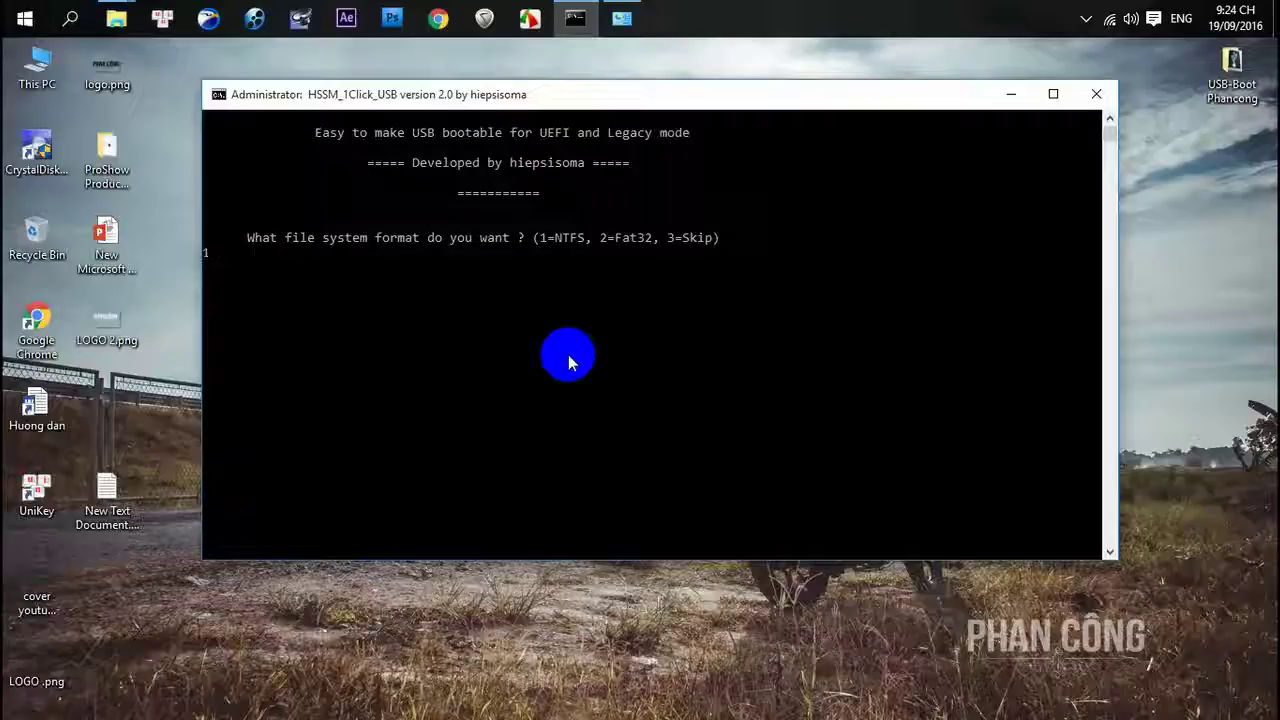
pyautogui.press('Return')
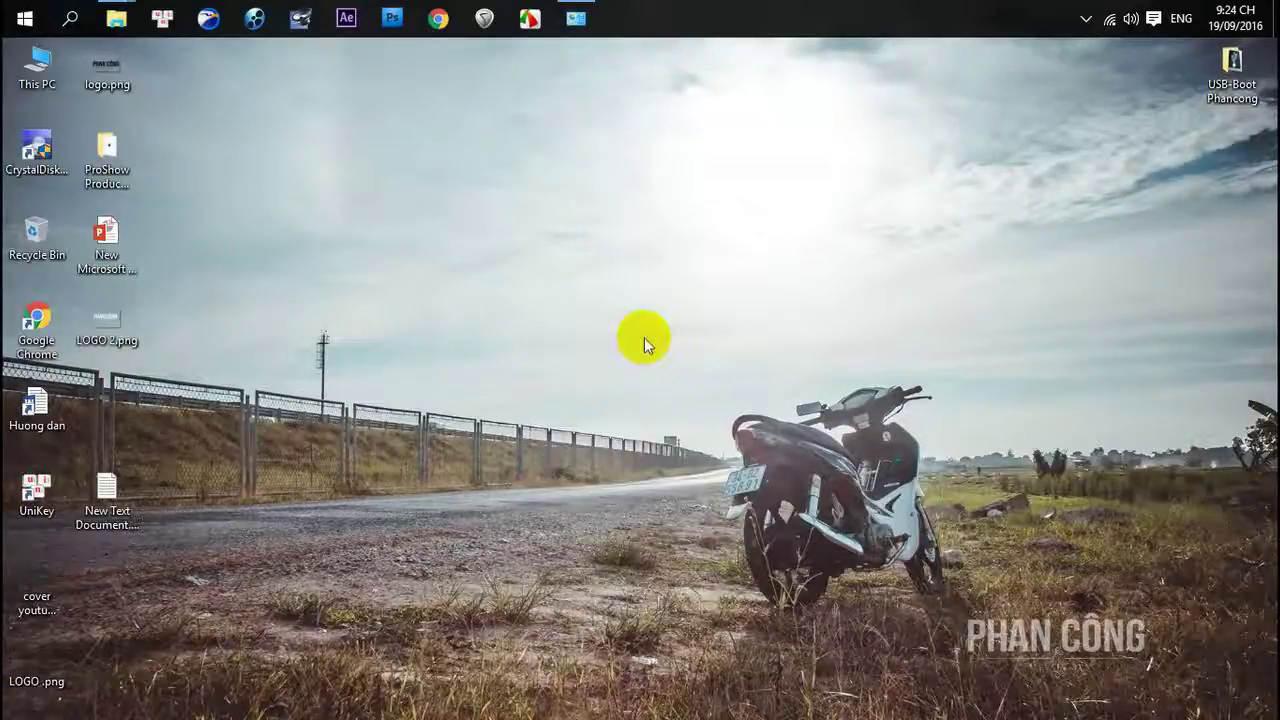
# Step: Run UBUSB.exe as administrator from the nested UltimateBootUSB folder inside the USB-Boot folder, and minimize the folder window
pyautogui.doubleClick(1253, 84)
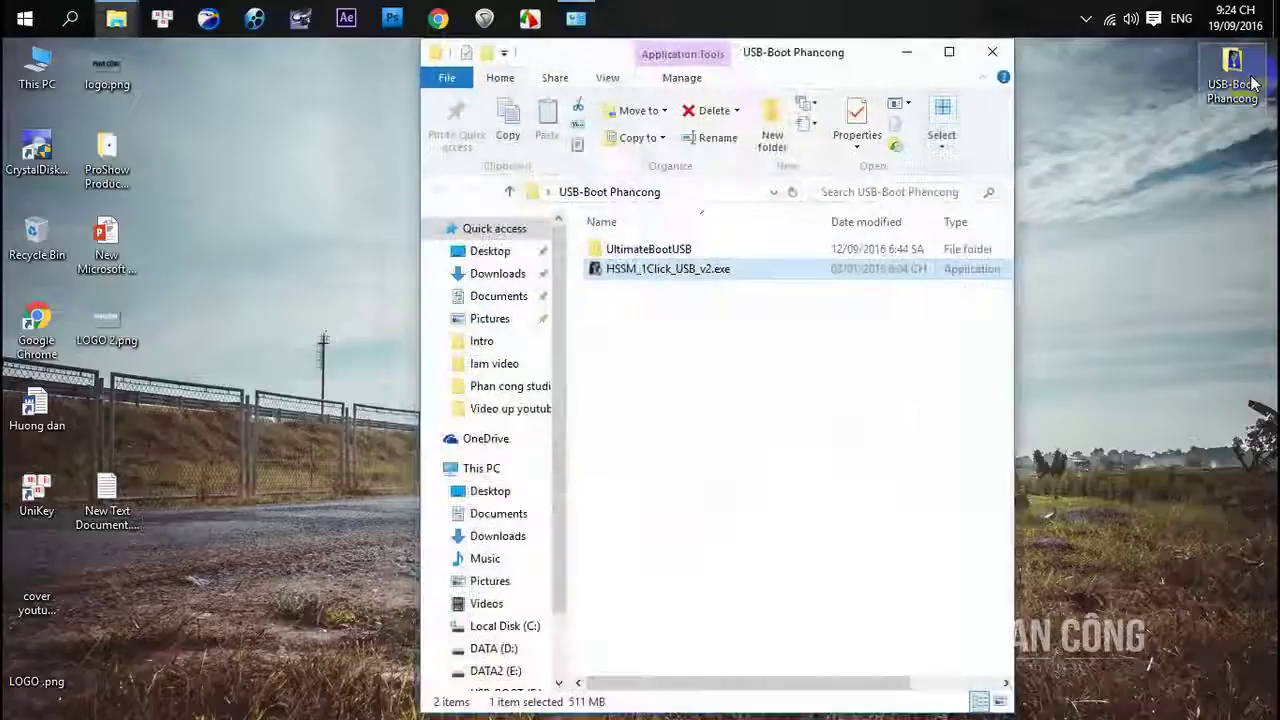
pyautogui.doubleClick(766, 248)
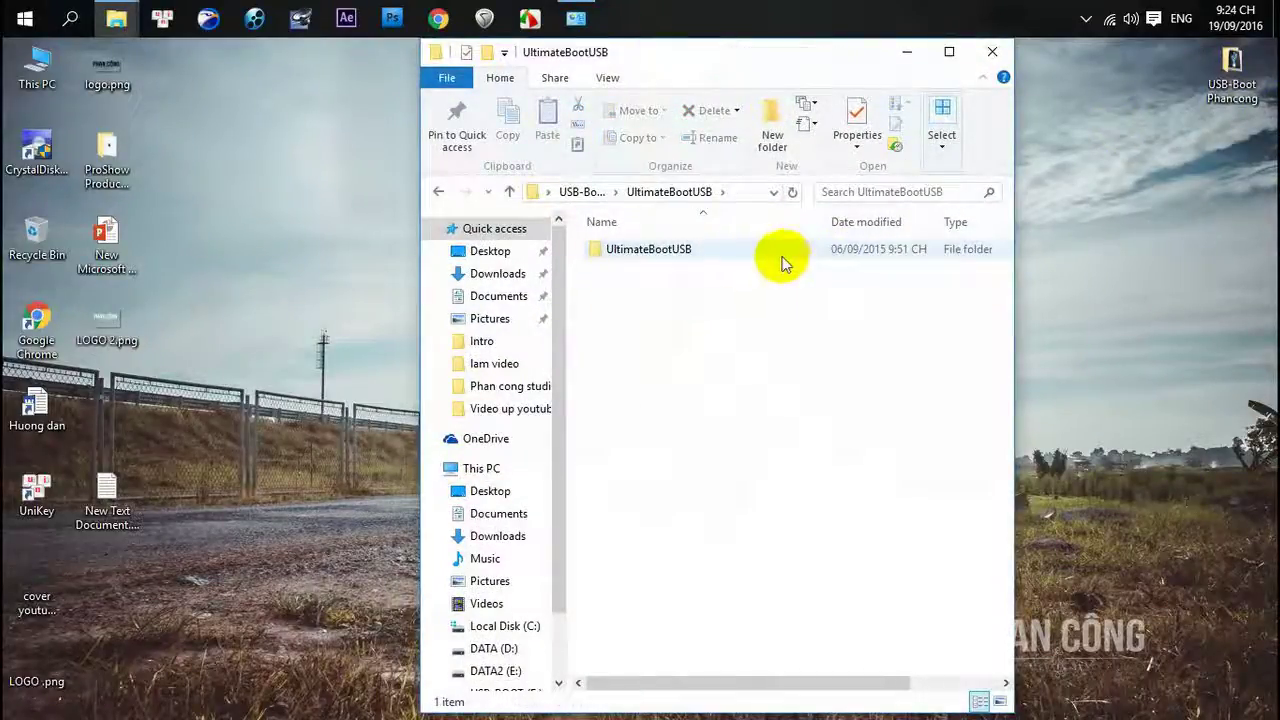
pyautogui.click(800, 254)
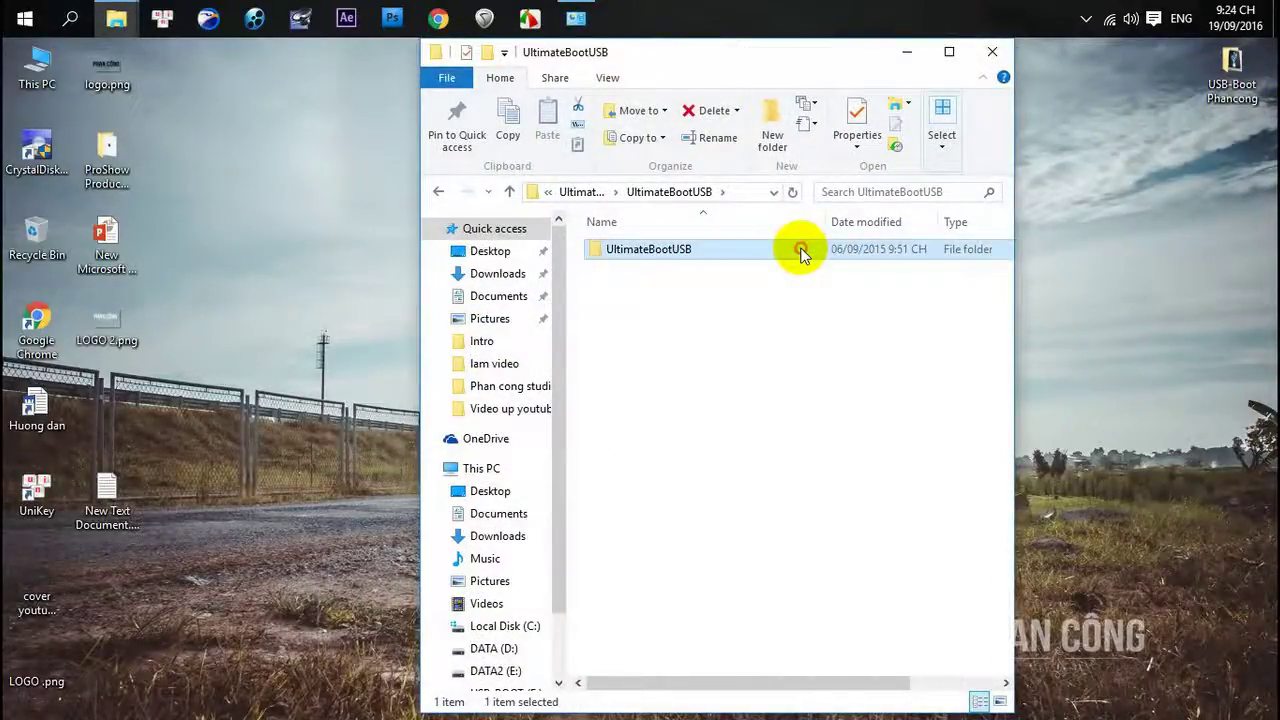
pyautogui.doubleClick(800, 254)
pyautogui.click(648, 268)
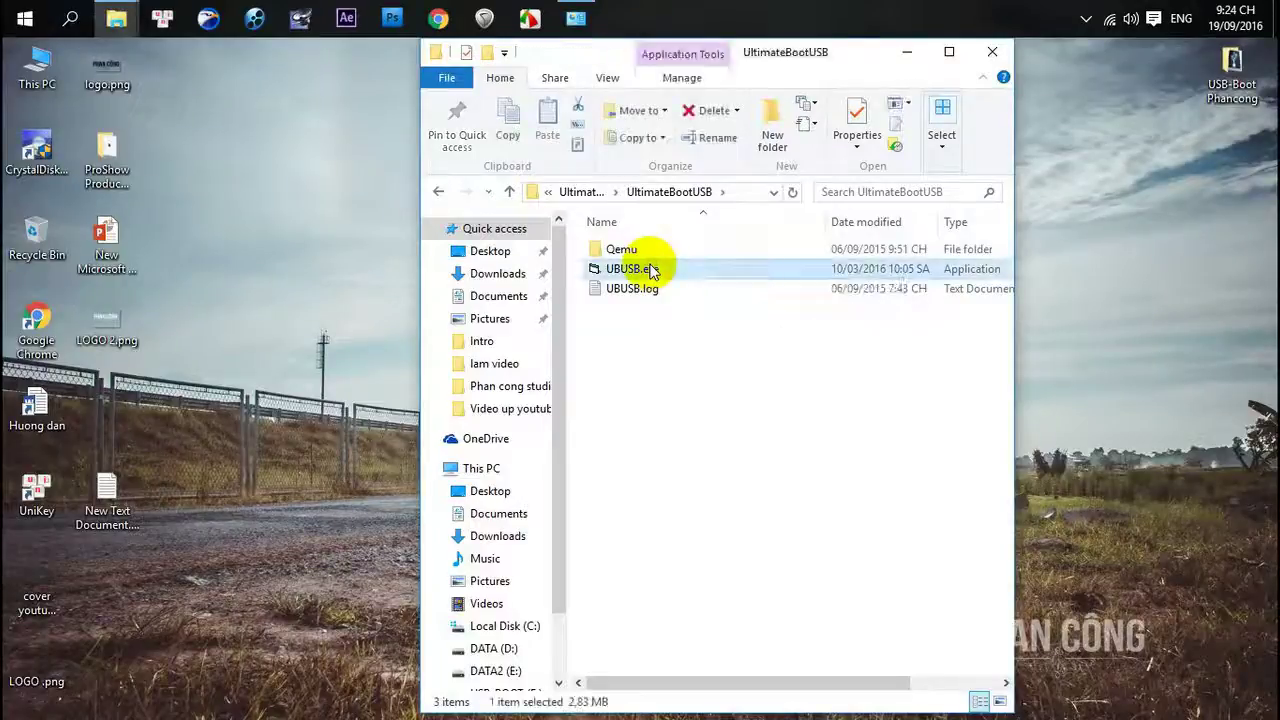
pyautogui.rightClick(650, 268)
pyautogui.click(687, 300)
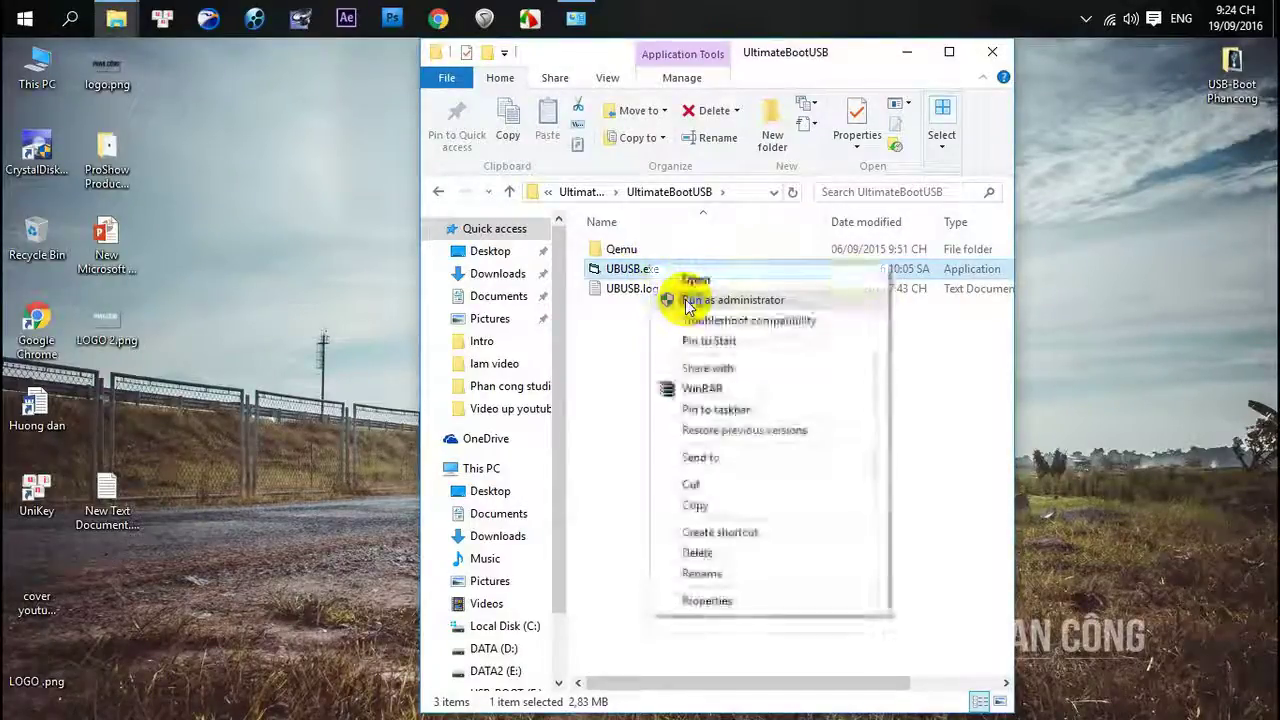
pyautogui.click(918, 58)
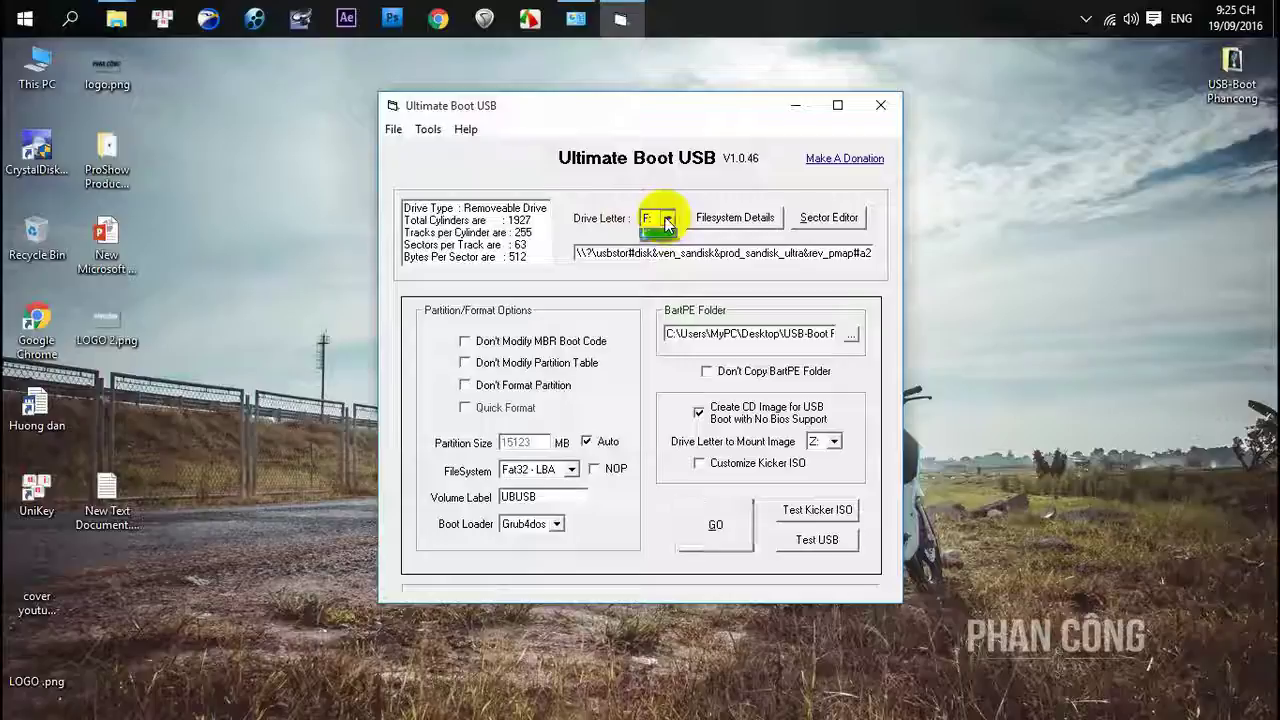
# Step: Select drive F: in Ultimate Boot USB and launch the USB boot test
pyautogui.click(667, 220)
pyautogui.click(655, 265)
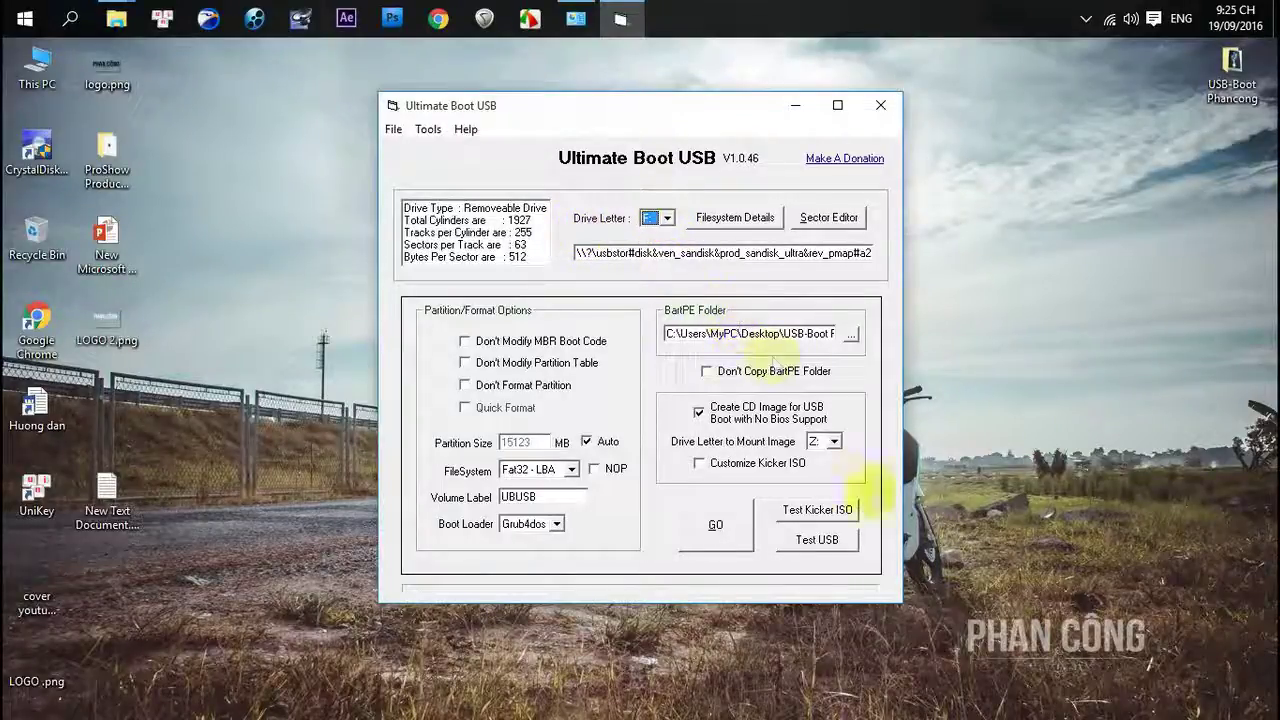
pyautogui.click(812, 545)
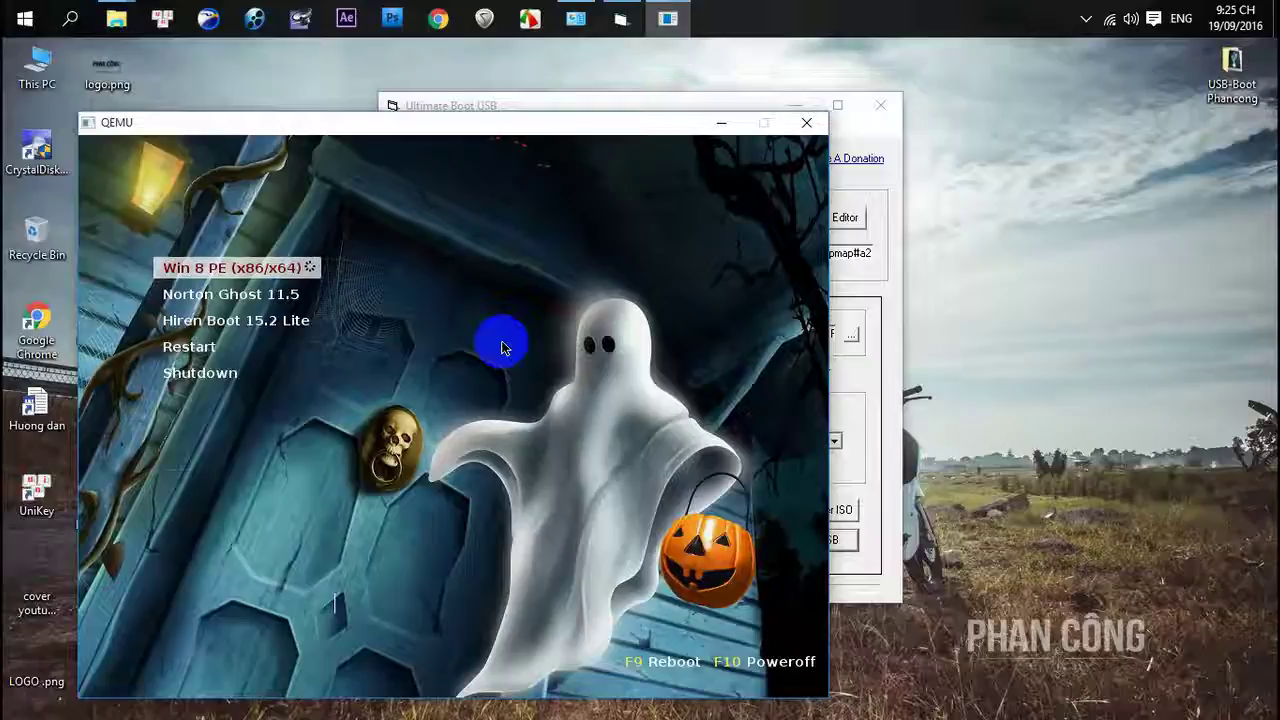
# Step: Reposition the QEMU window higher on the desktop and highlight Norton Ghost 11.5 in its boot menu
pyautogui.moveTo(376, 124); pyautogui.dragTo(386, 74)
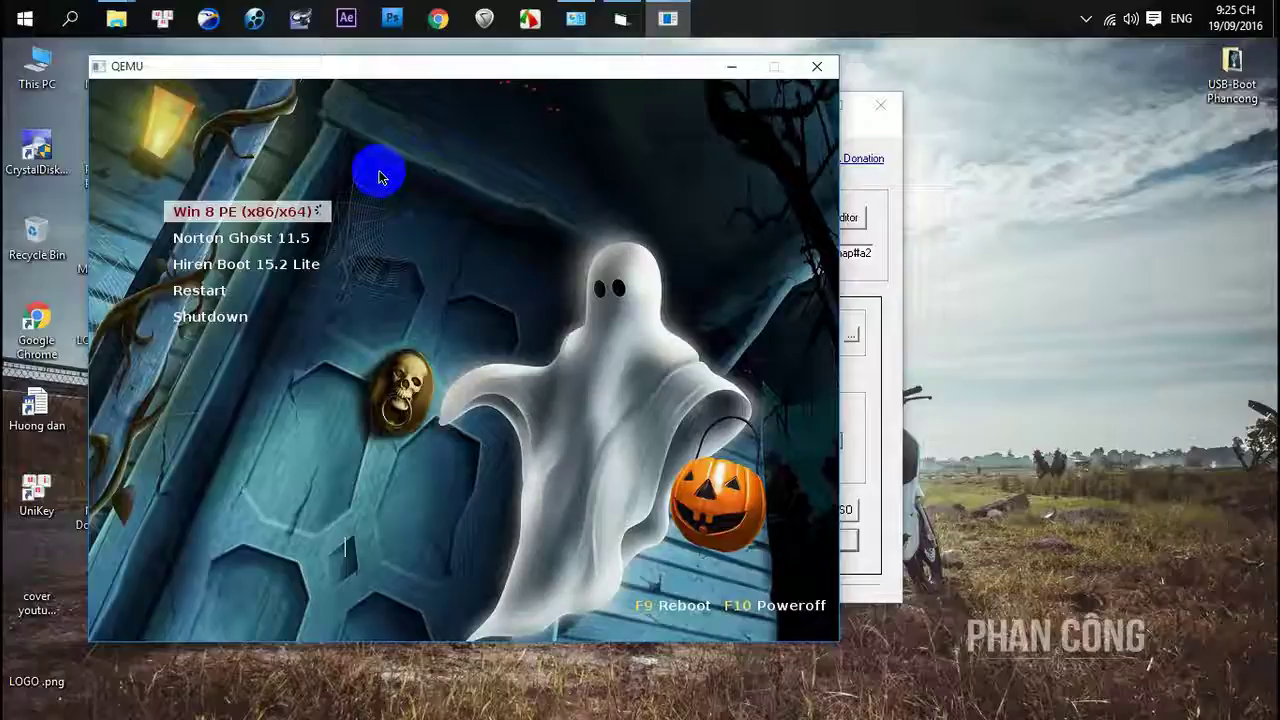
pyautogui.click(203, 227)
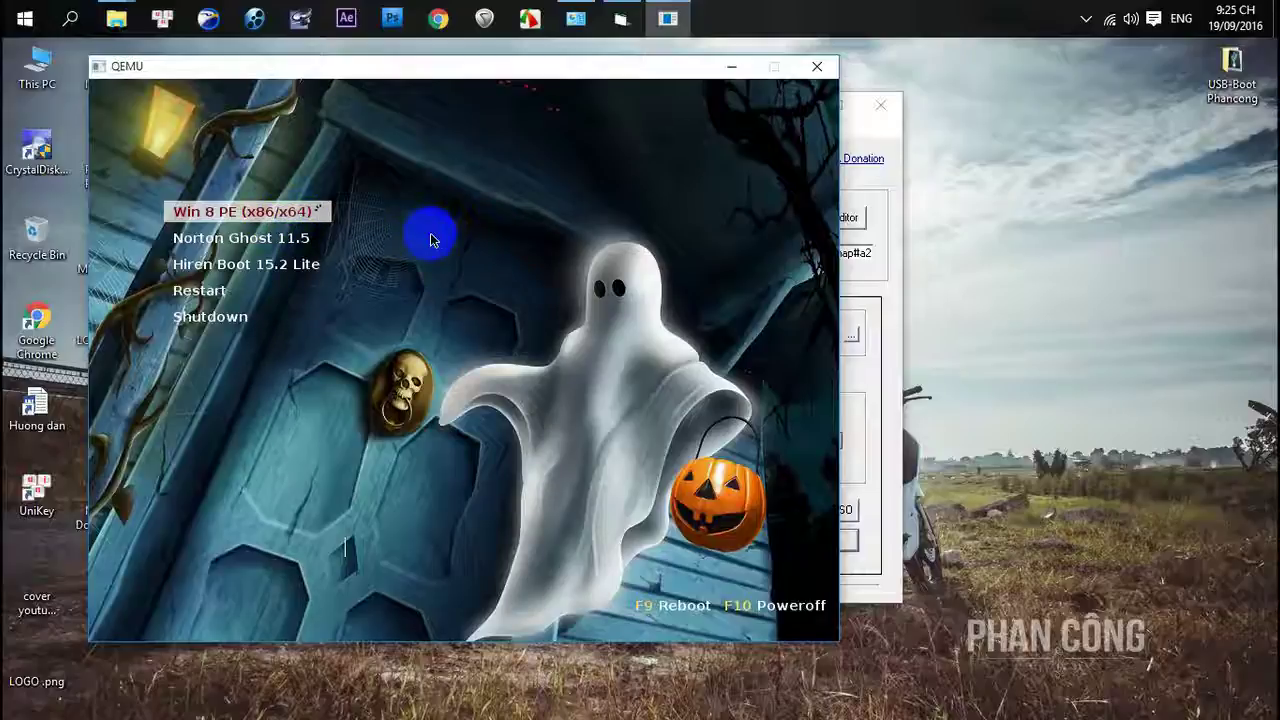
pyautogui.press('Down')
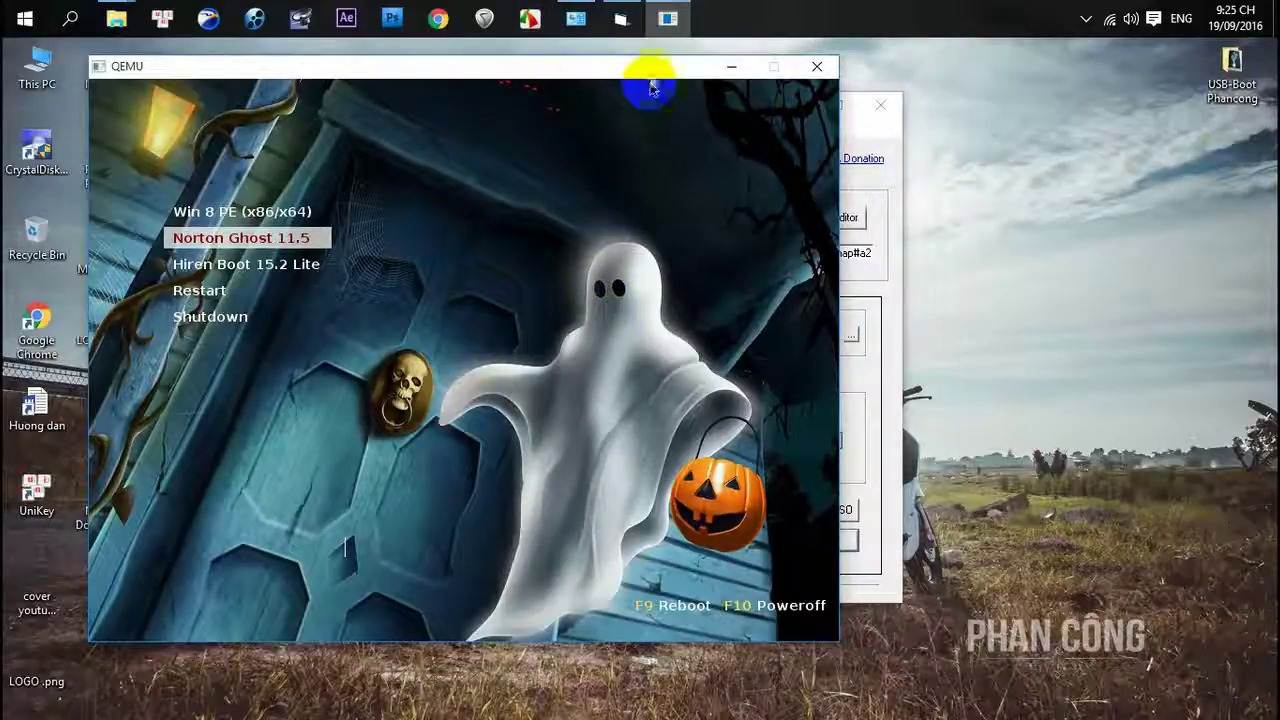
pyautogui.moveTo(651, 74); pyautogui.dragTo(674, 81)
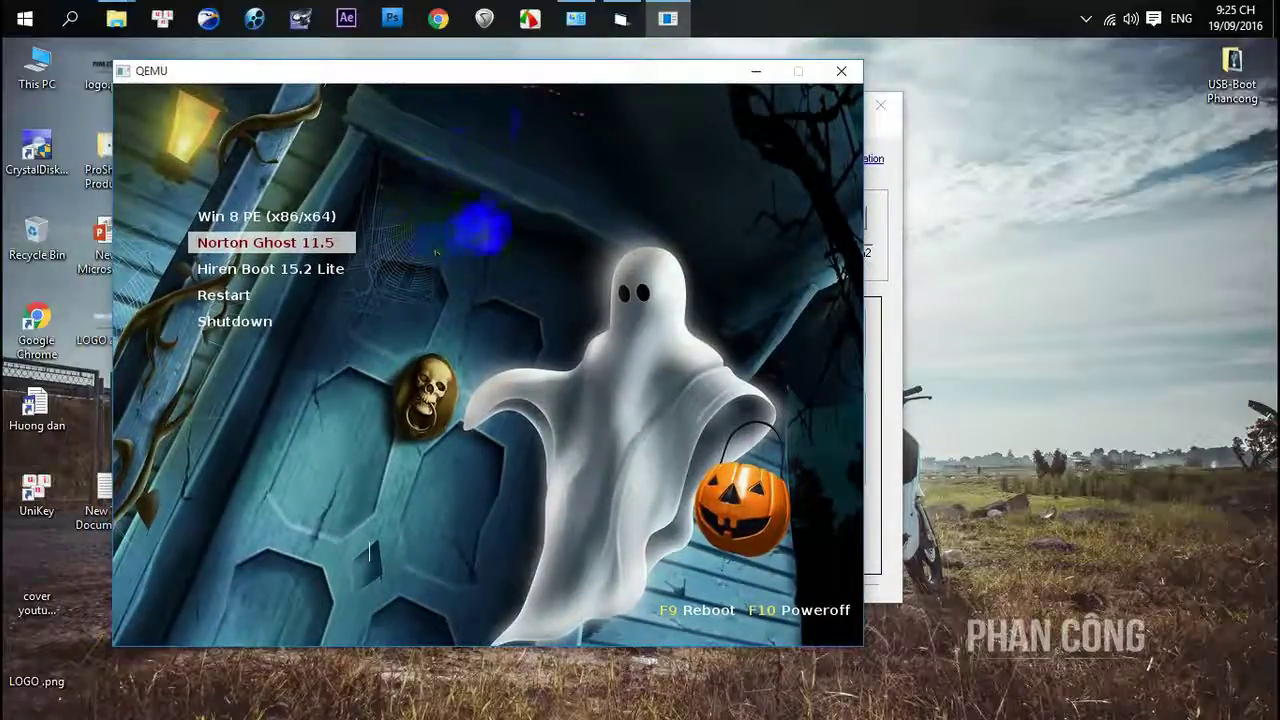
# Step: Try booting Hiren Boot 15.2 Lite from the QEMU boot menu
pyautogui.click(885, 250)
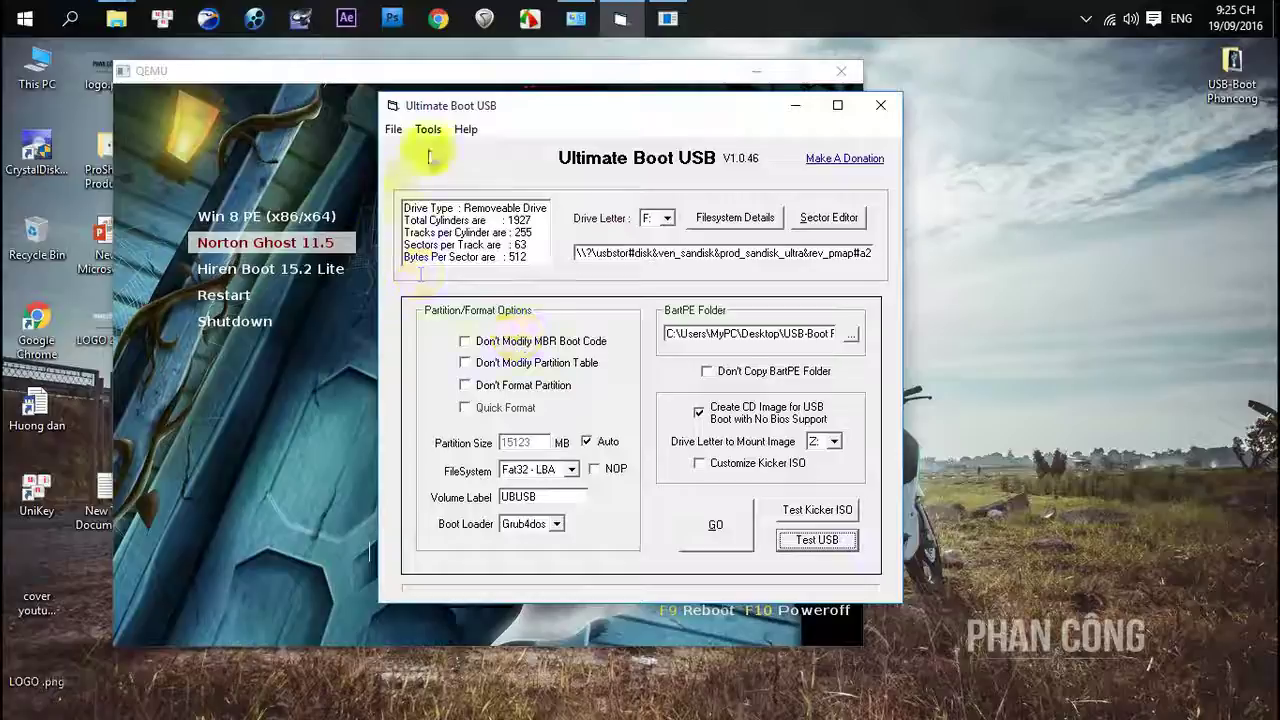
pyautogui.click(496, 86)
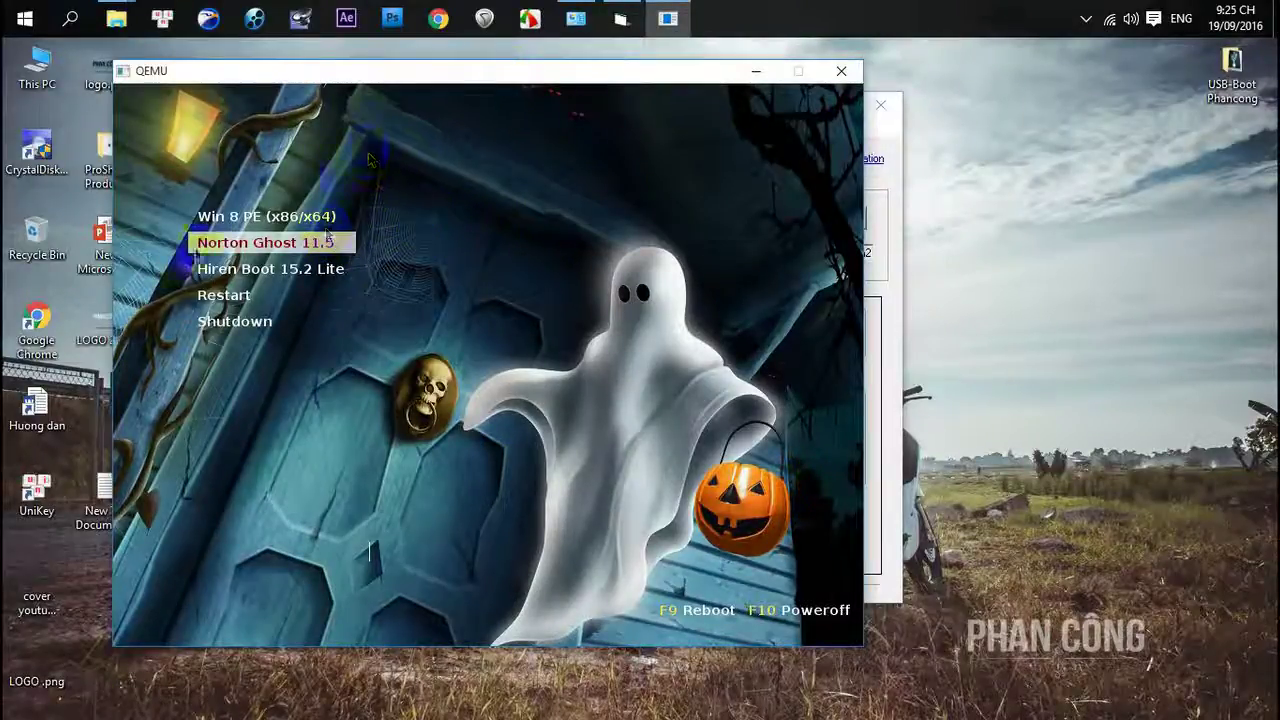
pyautogui.click(287, 275)
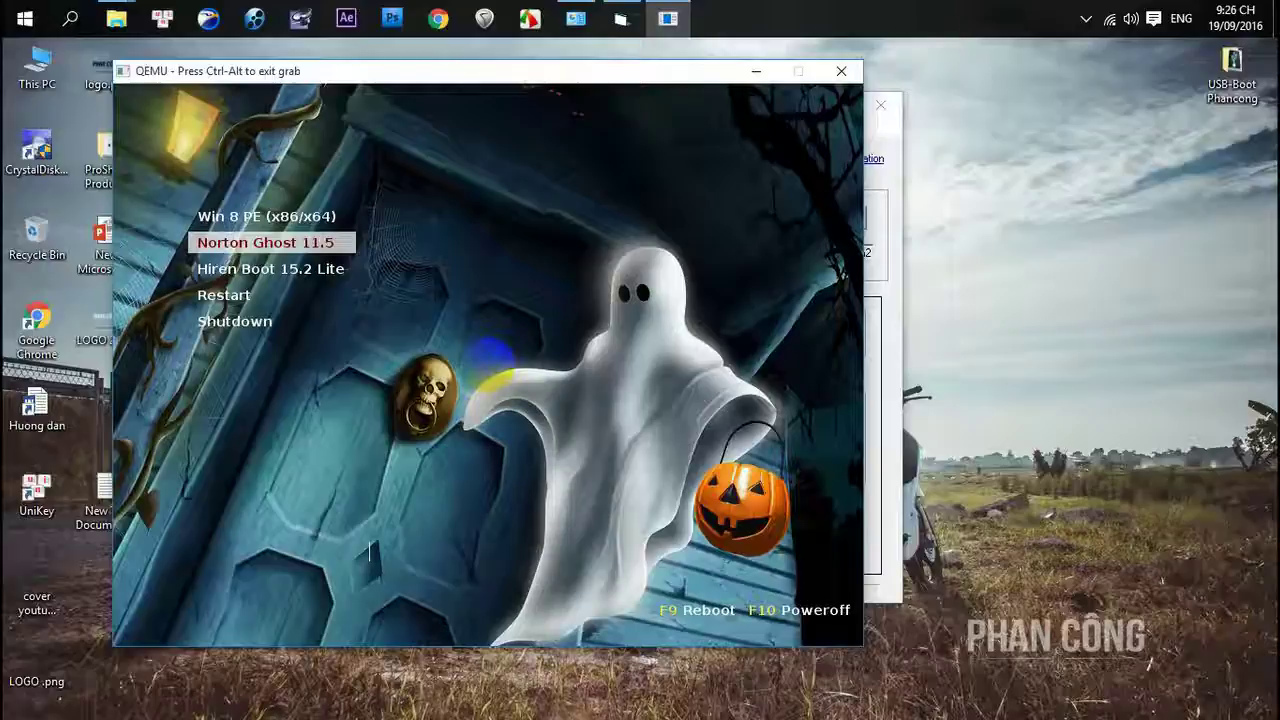
pyautogui.press('Down')
pyautogui.press('Return')
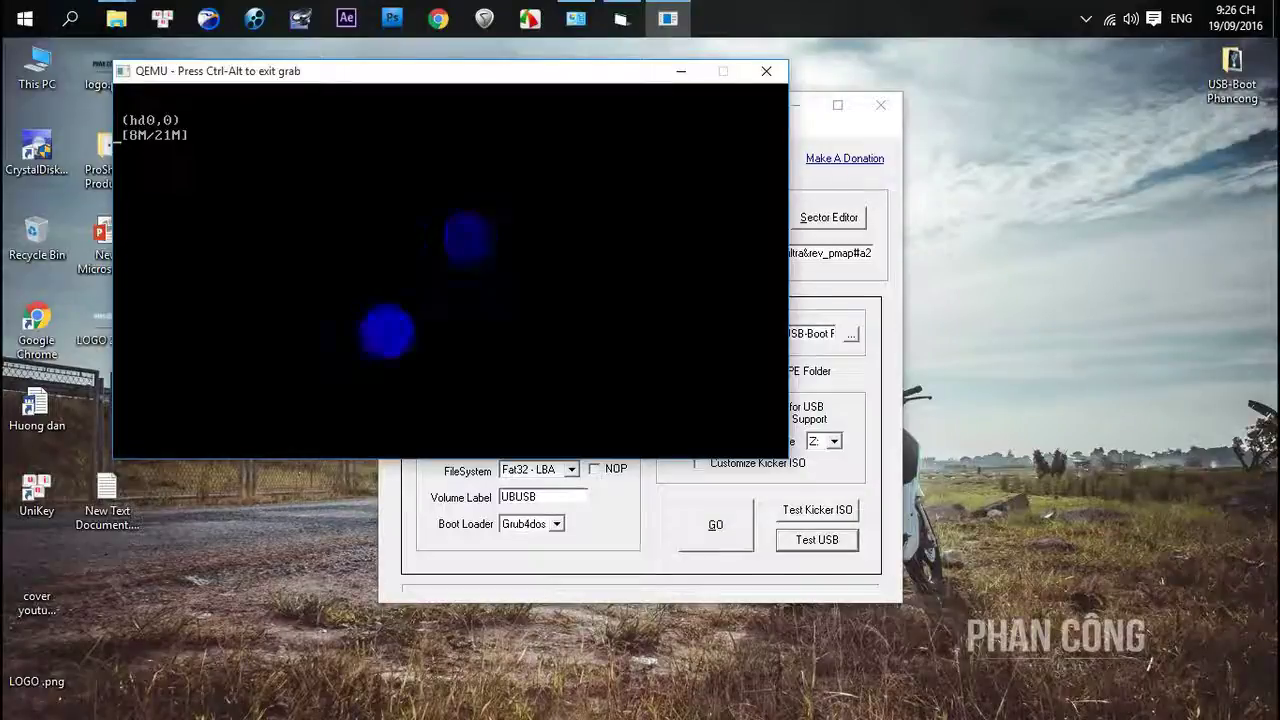
# Step: Restart the USB boot test in a new QEMU window and boot Norton Ghost 11.5 from its menu
pyautogui.hotkey('alt', 'Tab')
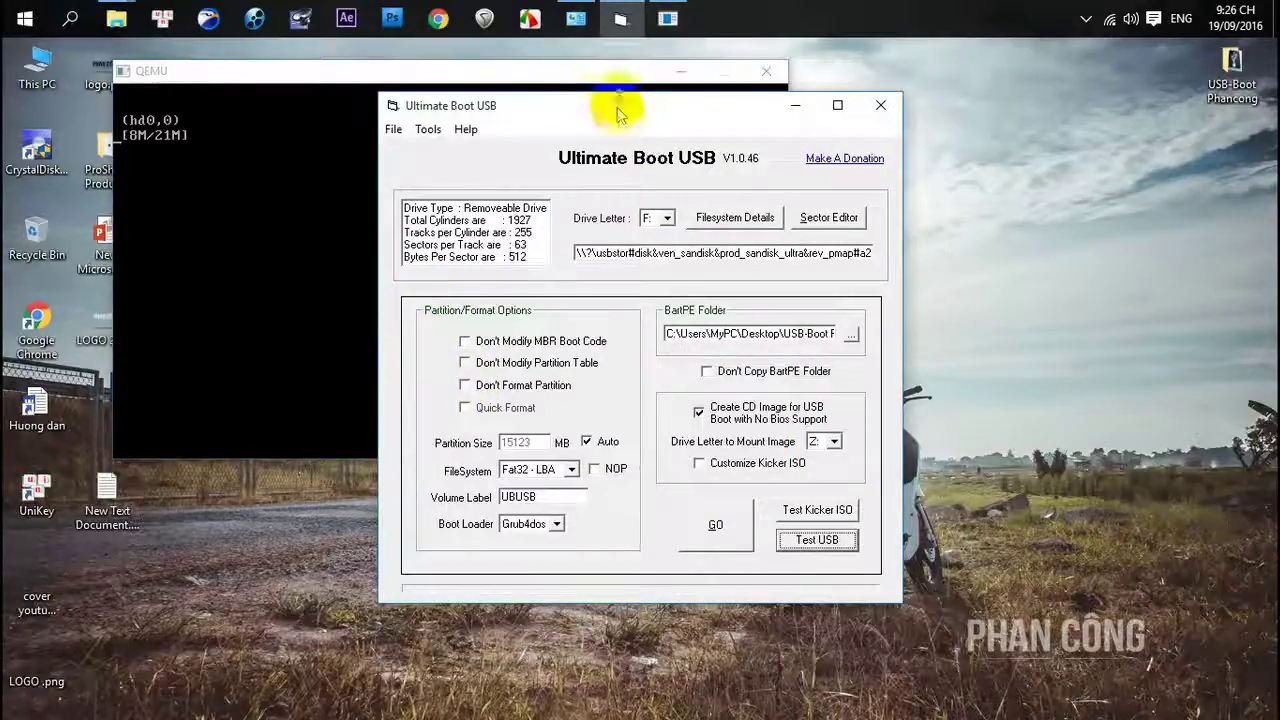
pyautogui.click(766, 71)
pyautogui.click(815, 541)
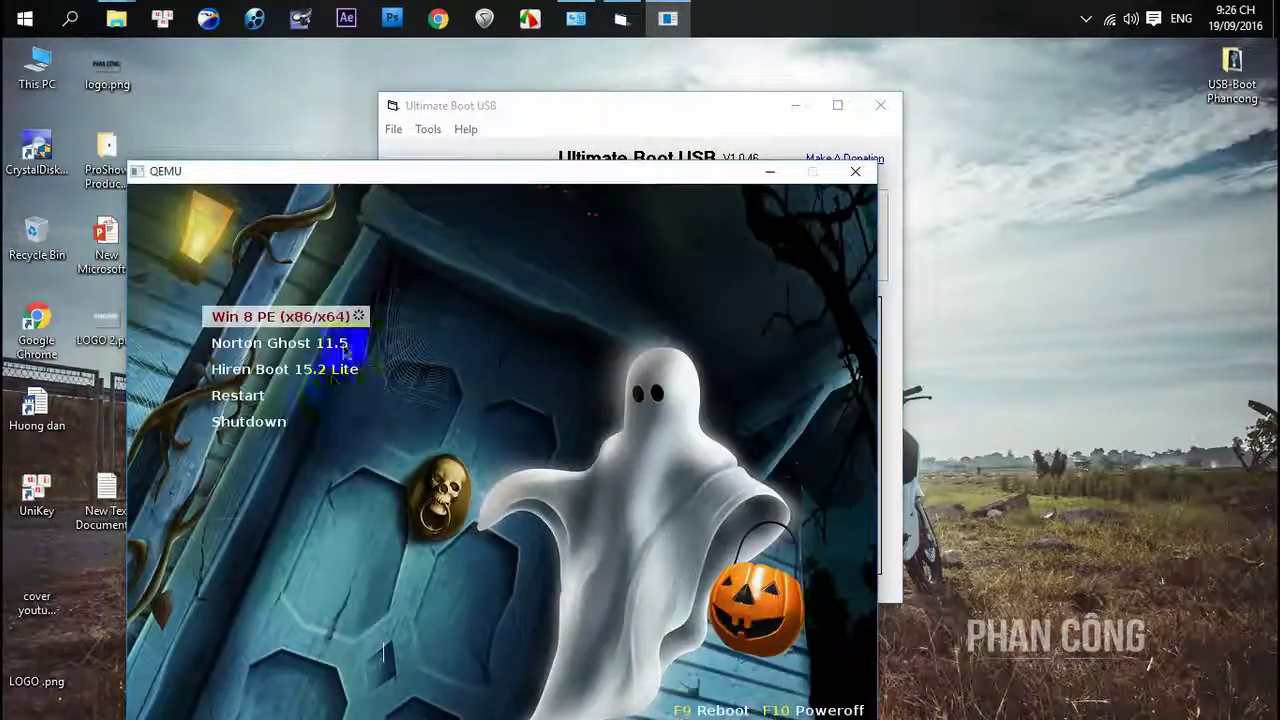
pyautogui.click(345, 343)
pyautogui.click(345, 343)
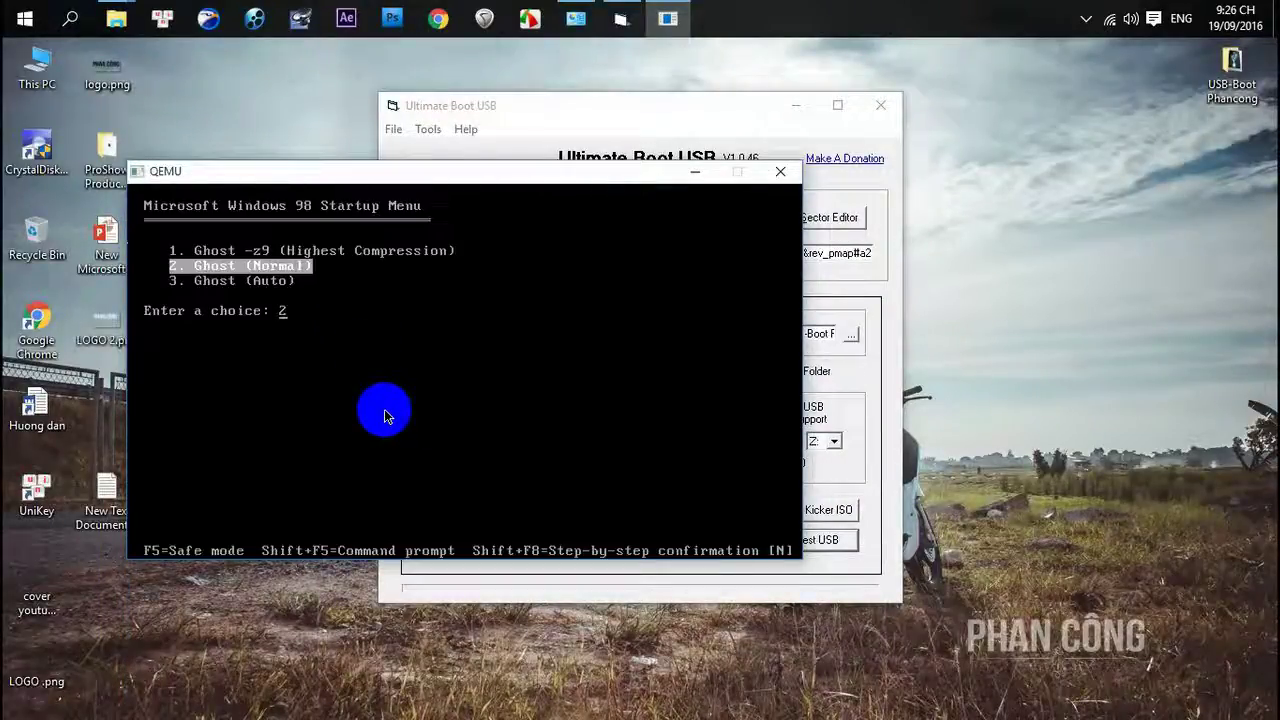
# Step: Start Ghost (Normal) from the startup menu in QEMU and release the captured pointer from the virtual machine
pyautogui.press('Return')
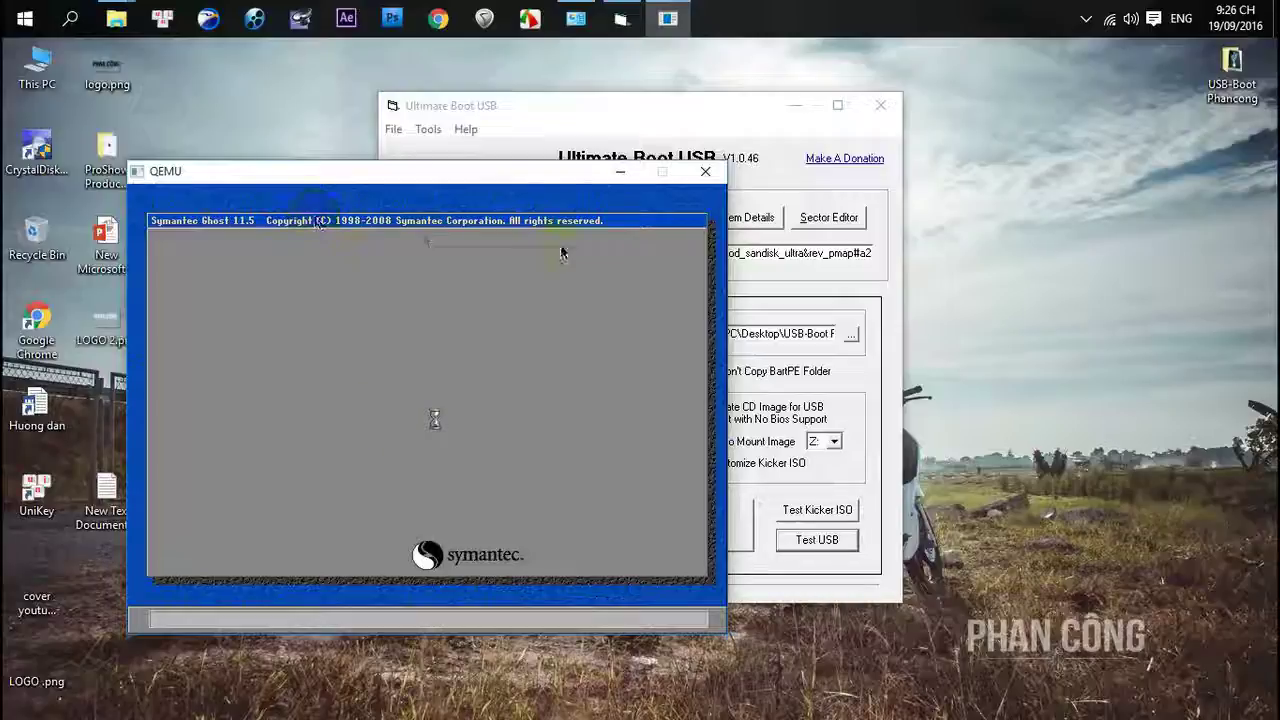
pyautogui.click(555, 410)
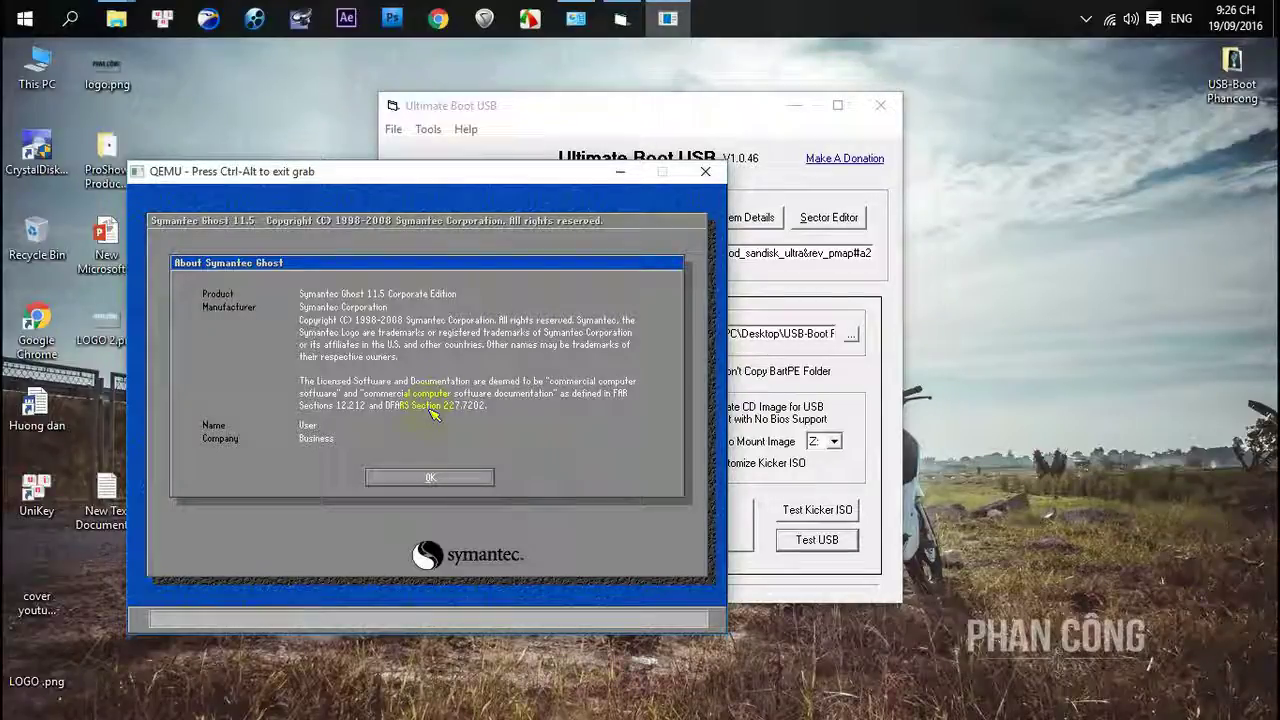
pyautogui.hotkey('ctrl', 'alt')
# Step: Clear the Ultimate Boot USB window off the desktop and minimize the QEMU window
pyautogui.click(740, 595)
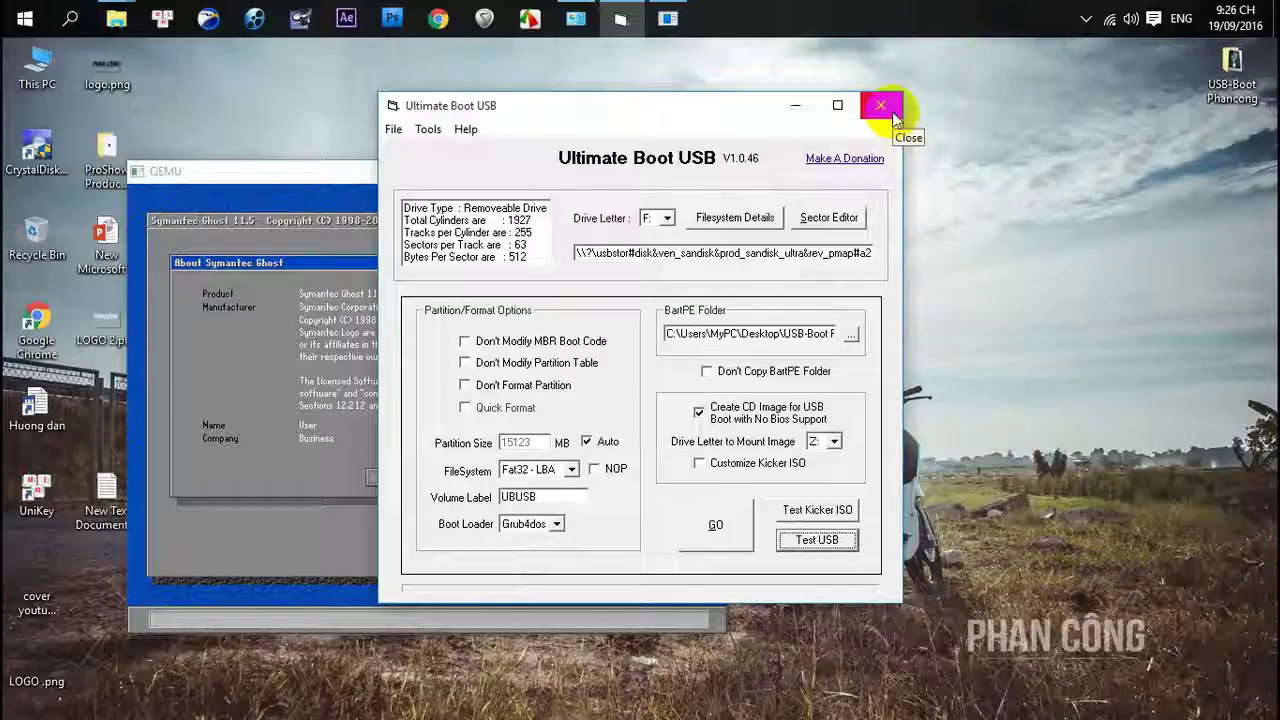
pyautogui.click(881, 106)
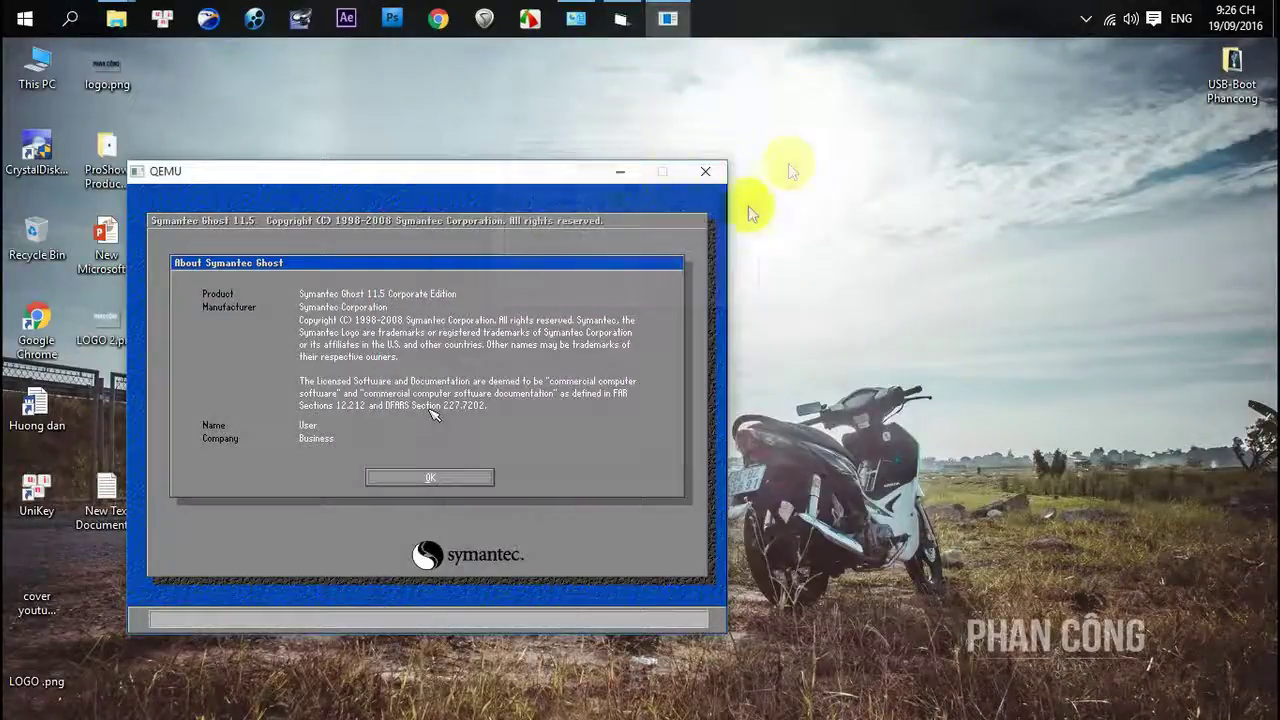
pyautogui.click(624, 174)
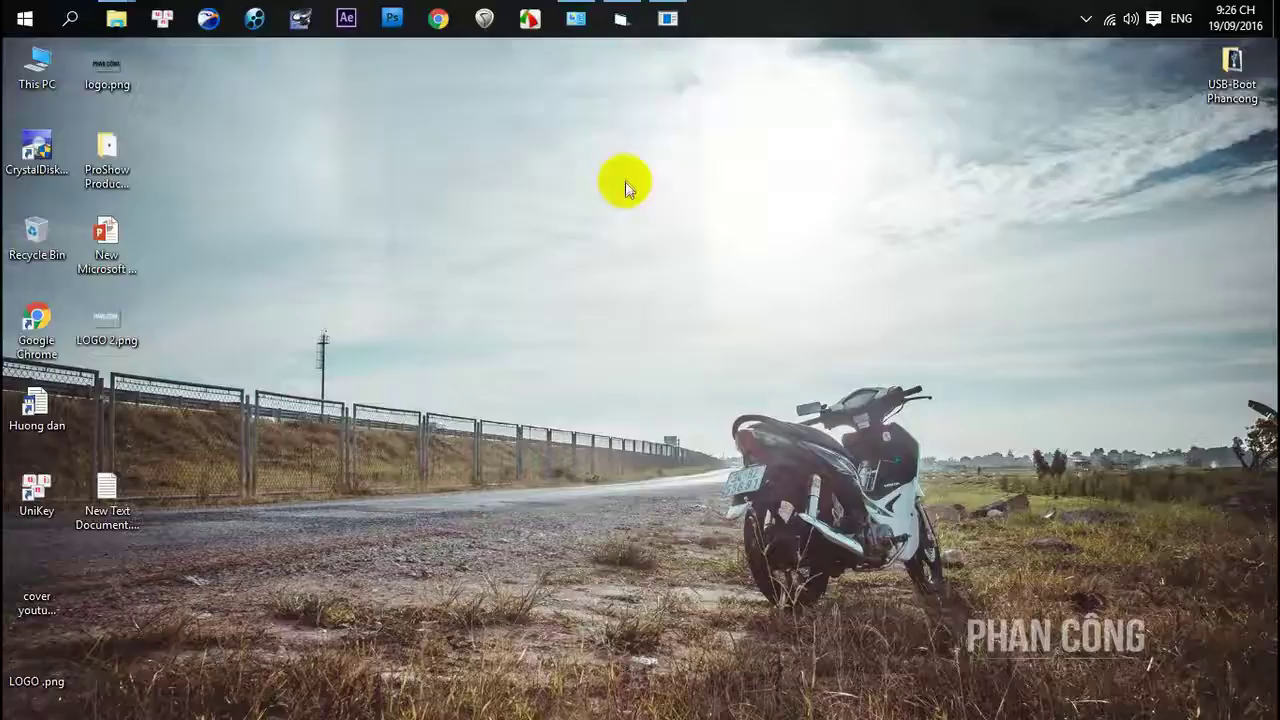
# Step: Open New Text Document.txt from the desktop to show its link with all text selected, and close the file
pyautogui.doubleClick(114, 514)
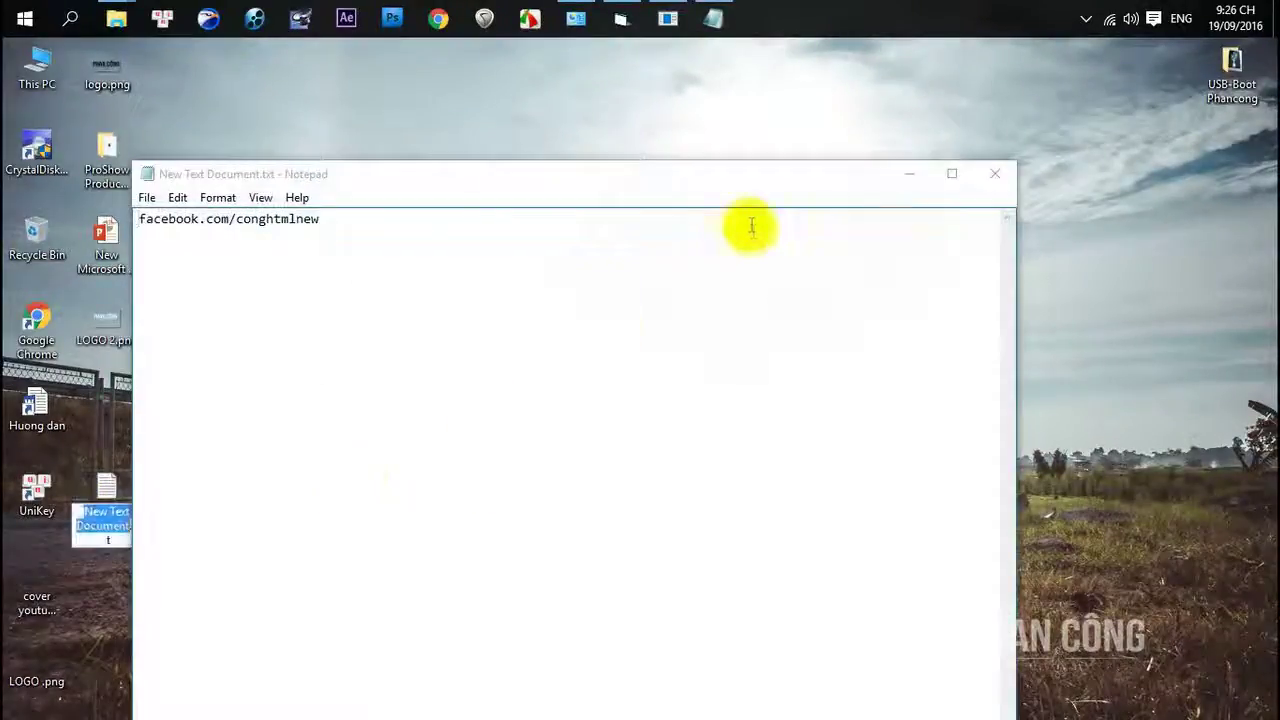
pyautogui.hotkey('ctrl', 'a')
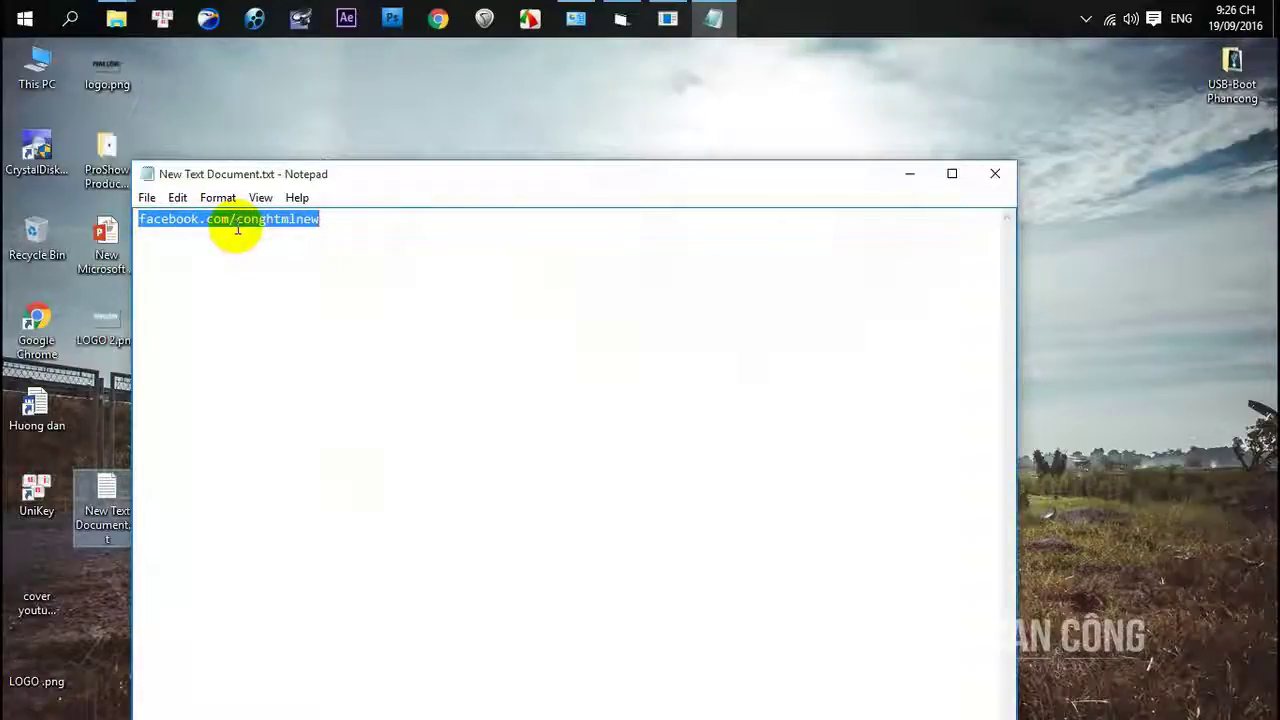
pyautogui.click(997, 176)
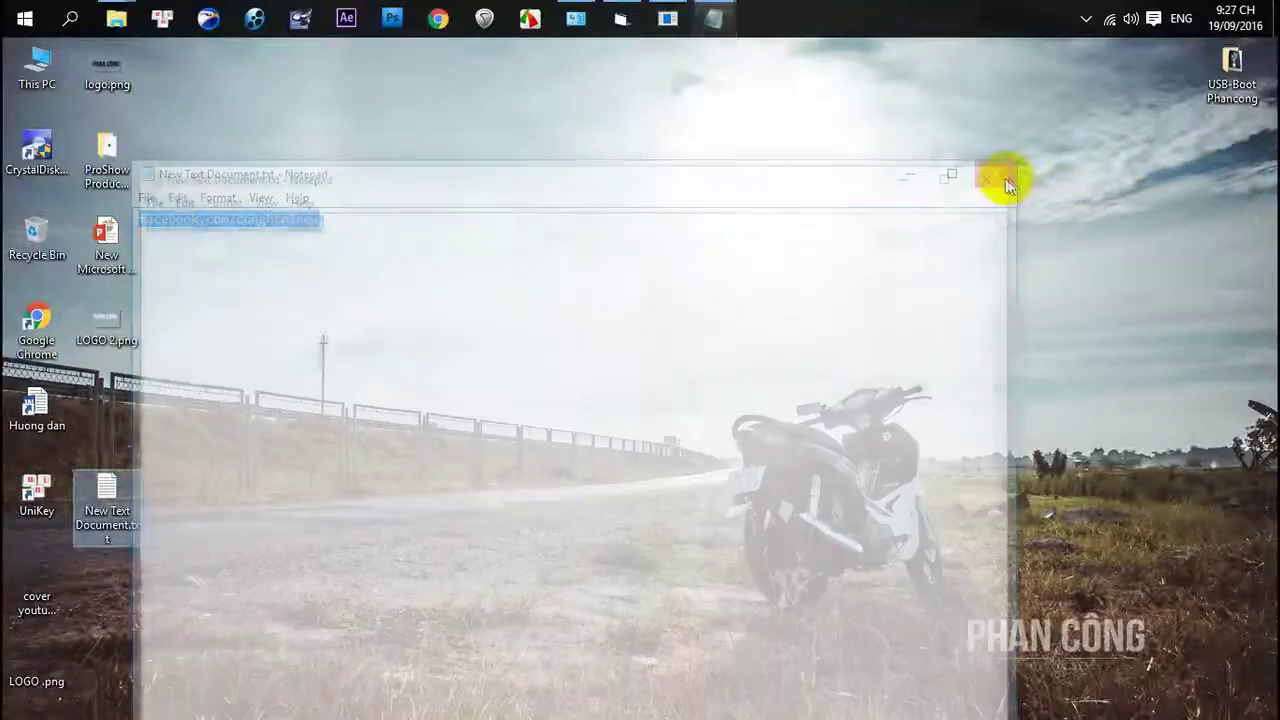